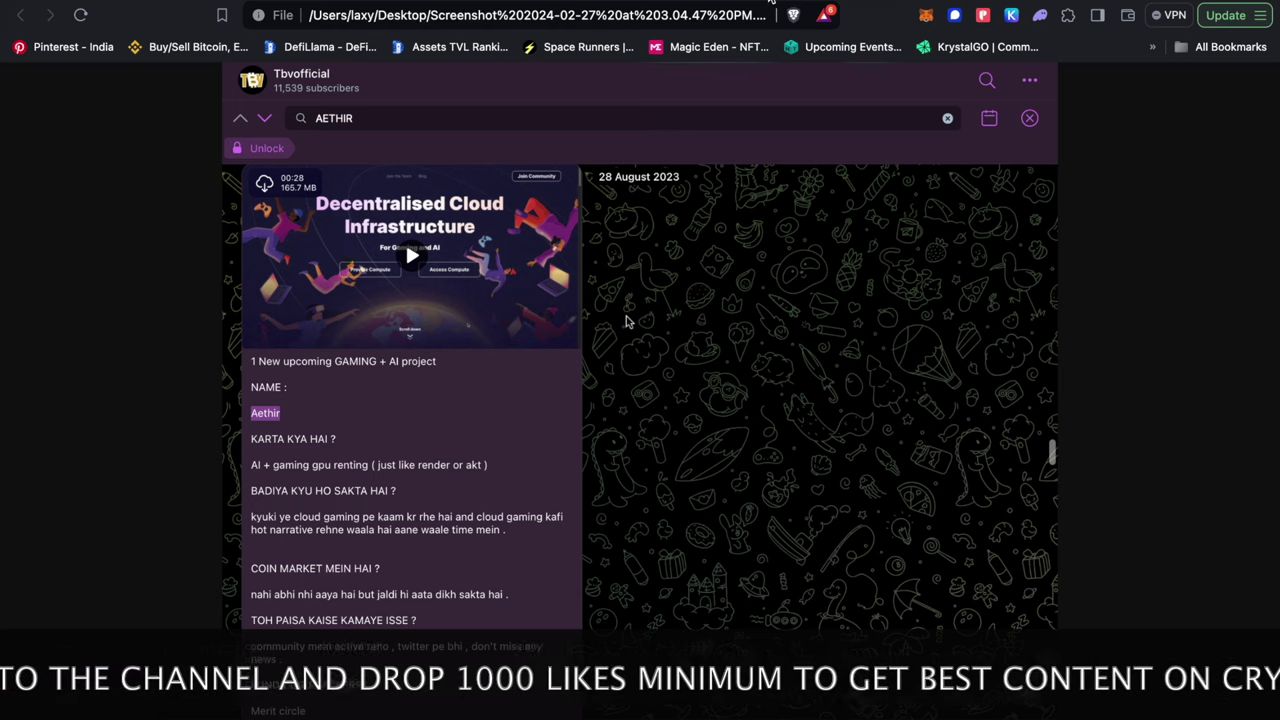
Step: Examine Bittensor's current price on its CoinGecko page
key("ctrl+Tab")
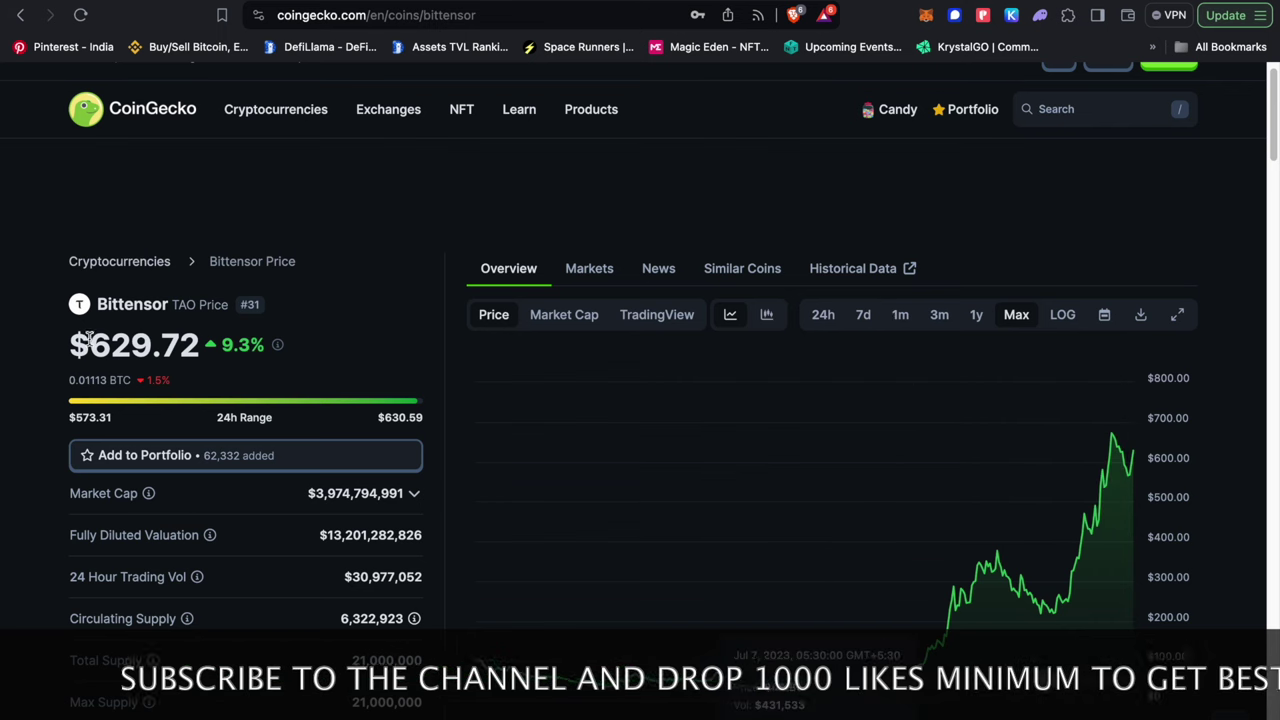
left_click_drag(69, 345, 207, 352)
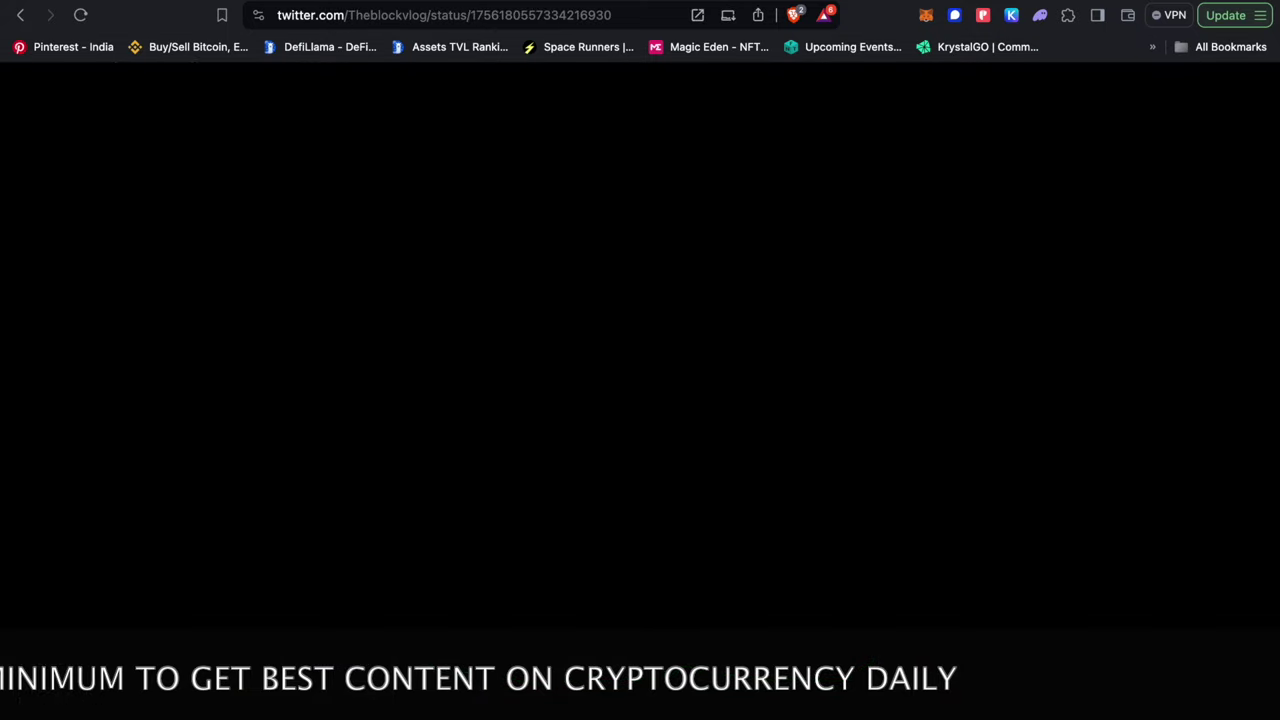
Step: Read the X post about the #DeSci narrative and $TRAC Origin Trail through to its price chart, and check OriginTrail on CoinGecko
scroll(462, 218, "up", 3)
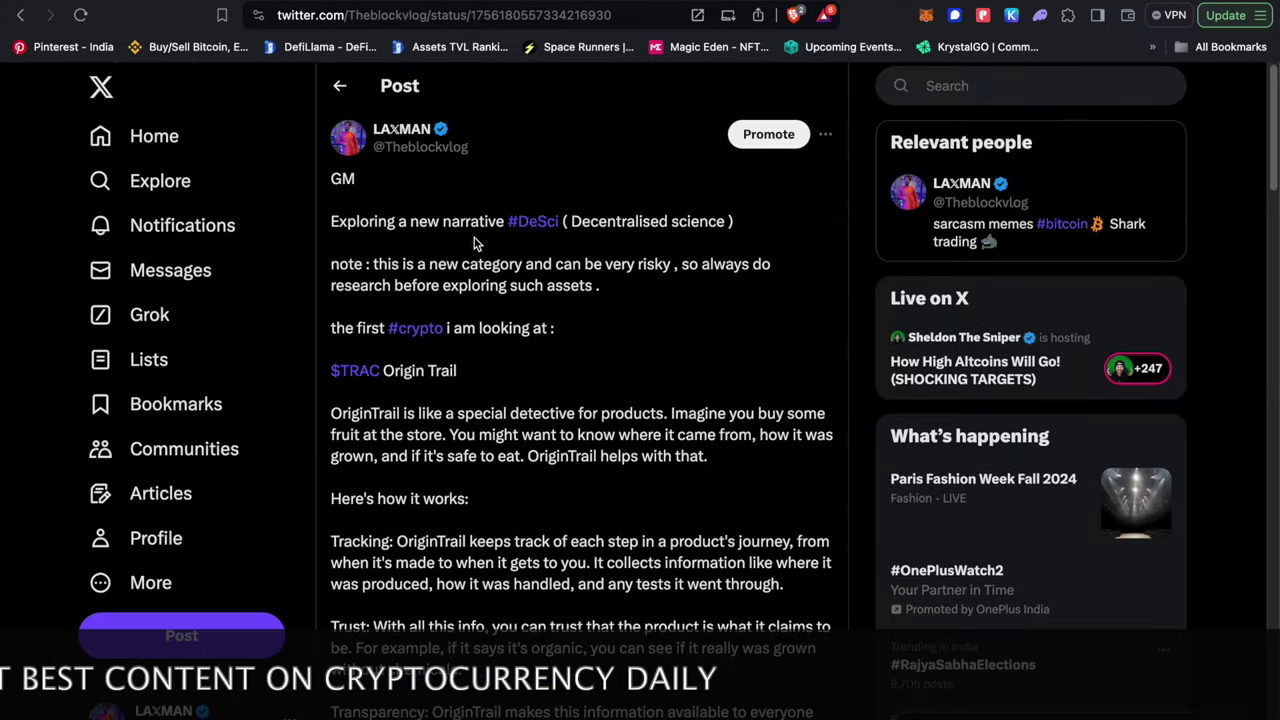
scroll(542, 320, "down", 3)
scroll(542, 320, "down", 10)
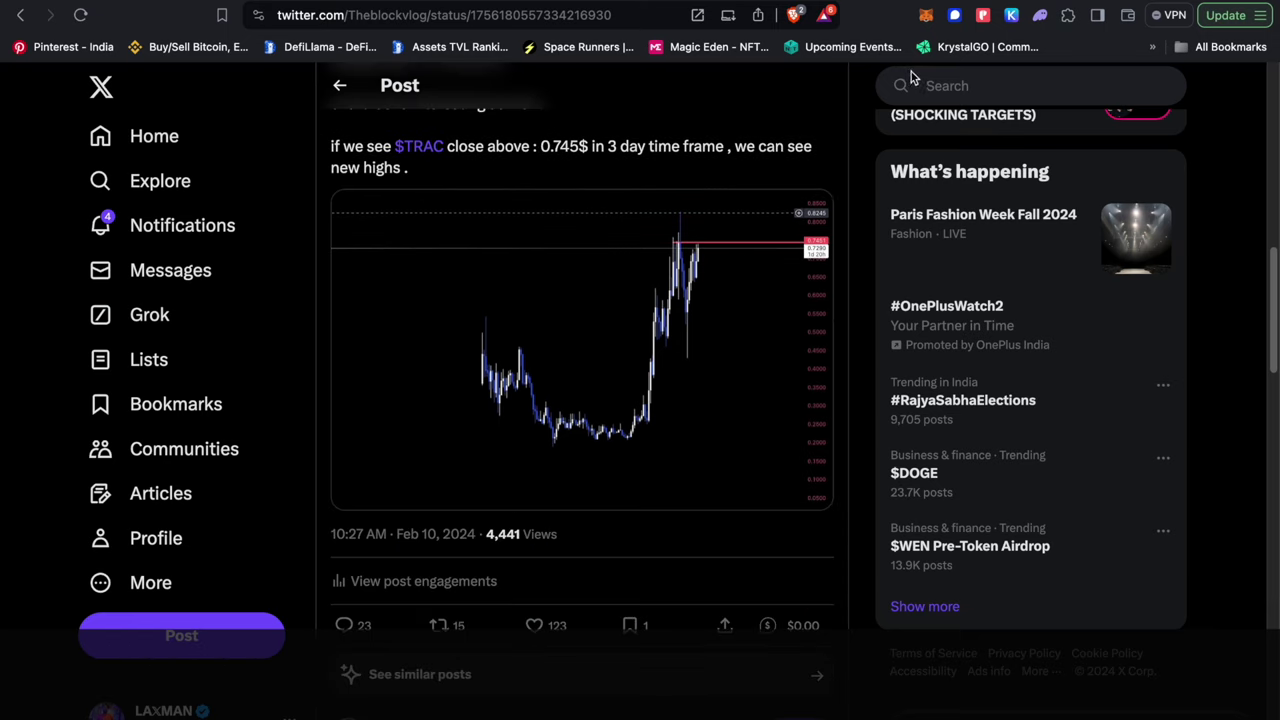
scroll(768, 193, "up", 2)
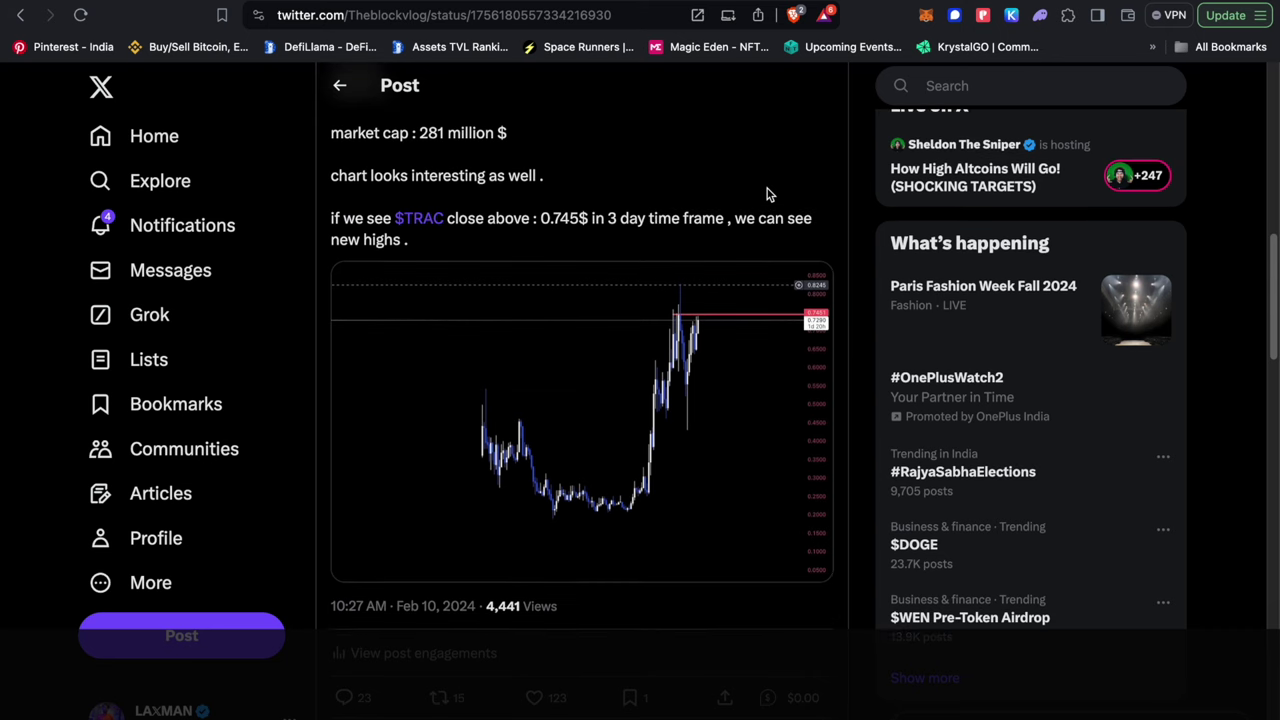
scroll(768, 193, "down", 1)
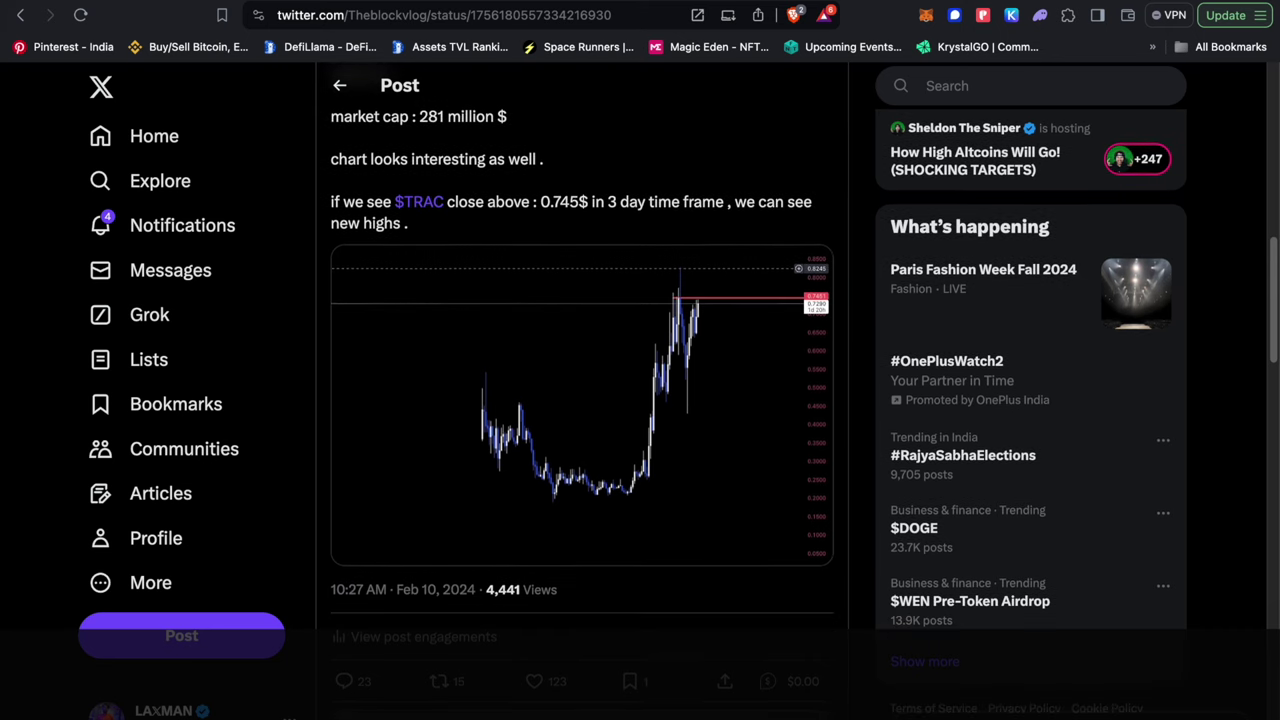
key("ctrl+Tab")
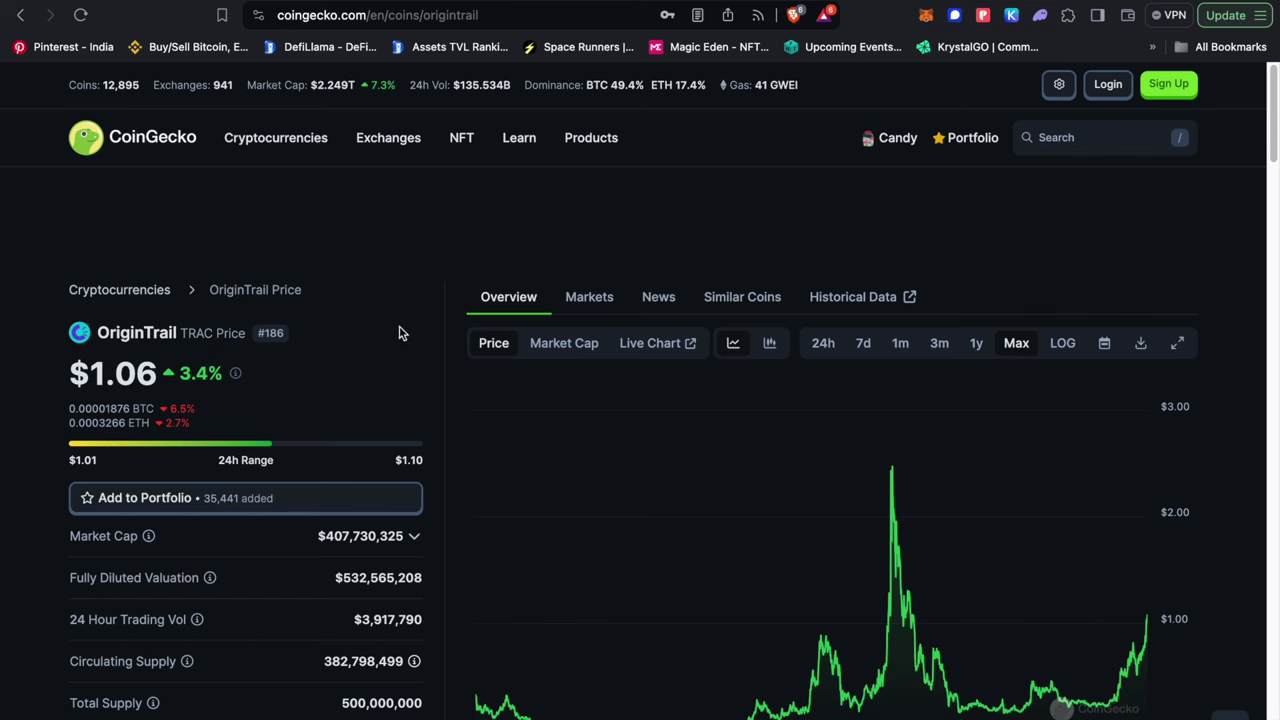
Step: Switch to the Google Sheets coin list, widen column E and enter "RESEARCH ***********" in cell E2
key("ctrl+Tab")
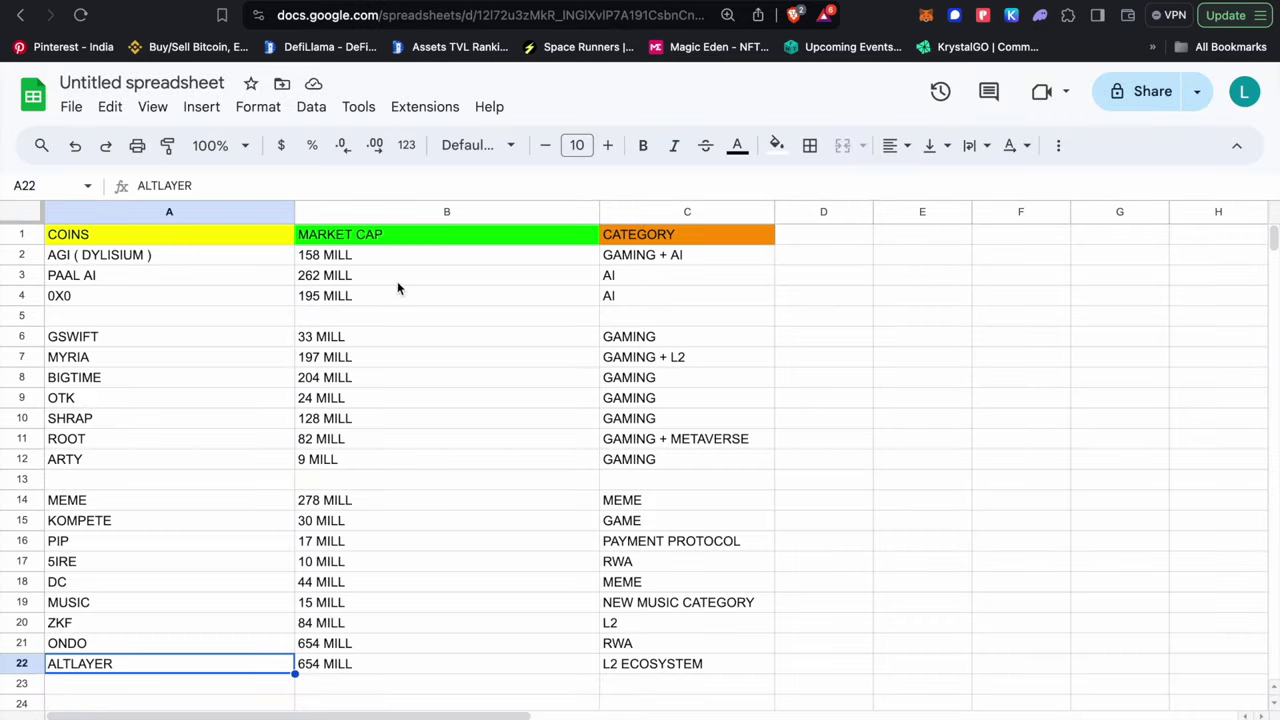
left_click(273, 257)
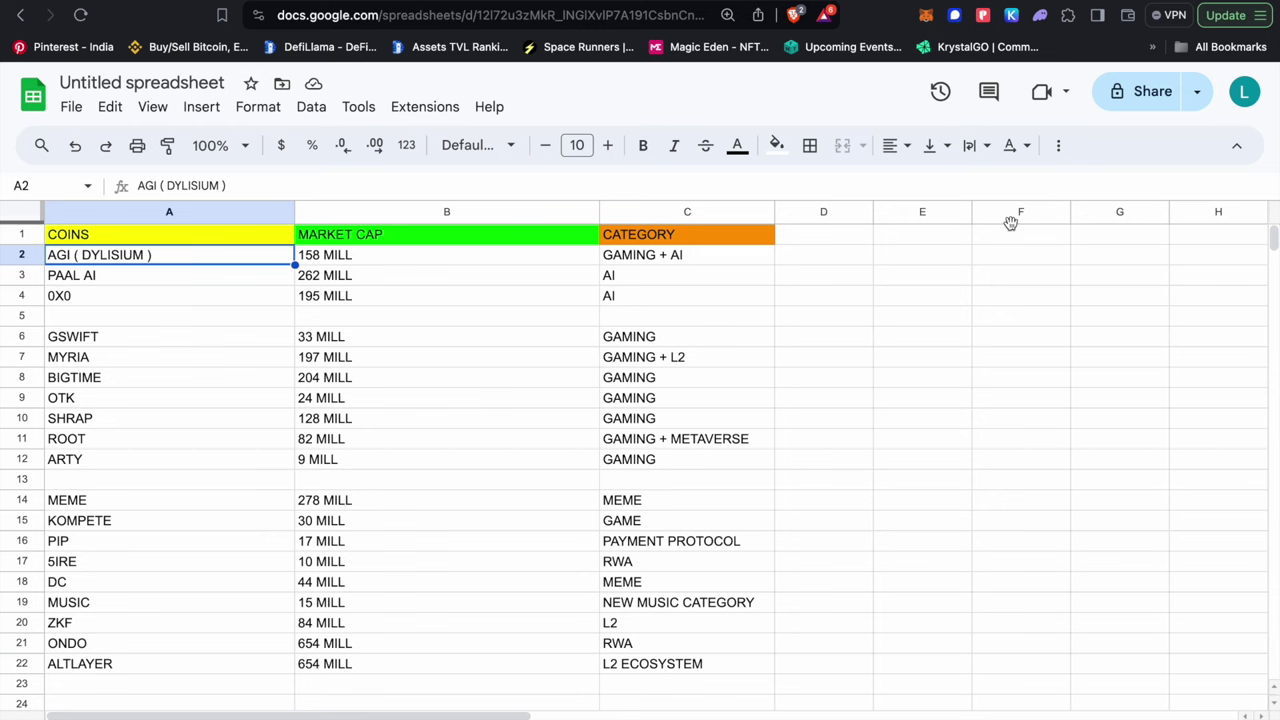
left_click(931, 264)
left_click_drag(971, 212, 1087, 212)
double_click(931, 256)
type("RESEAR")
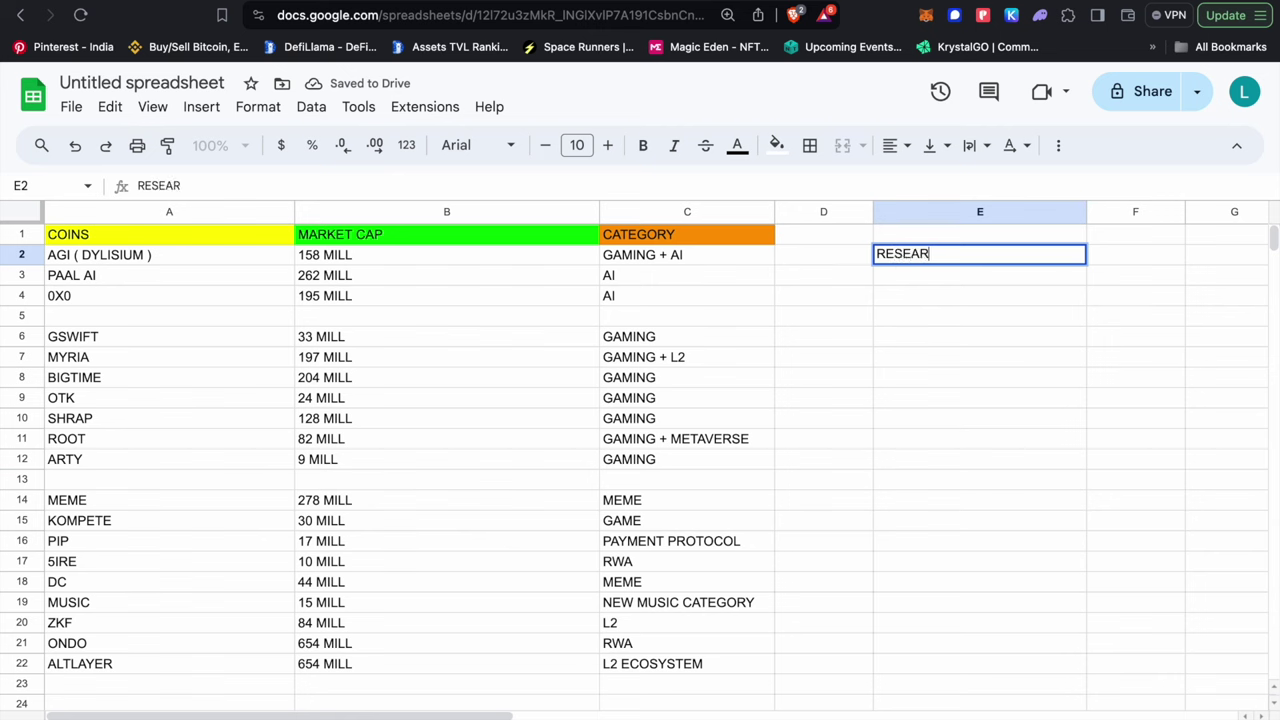
type("CH ***********")
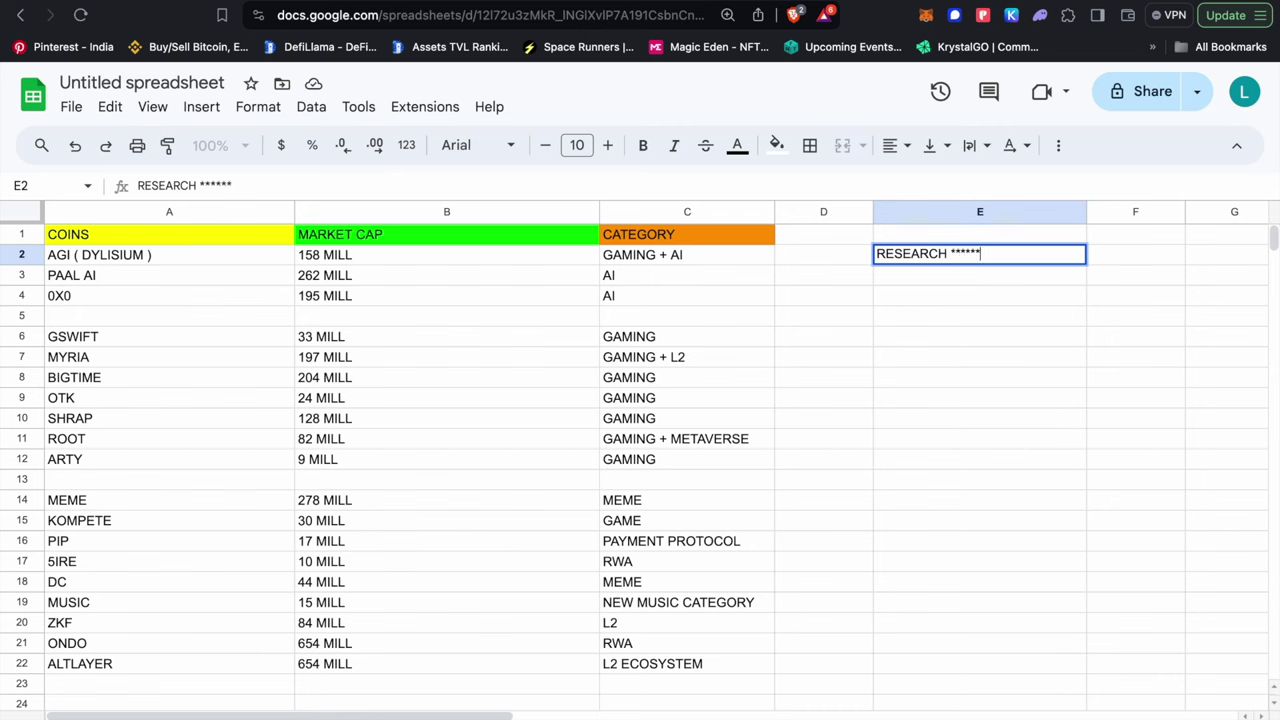
Step: Enter "FUND MANAGMENT *******" in cell E3 and "CONVICTION ********" in cell E4
left_click(930, 273)
type("F")
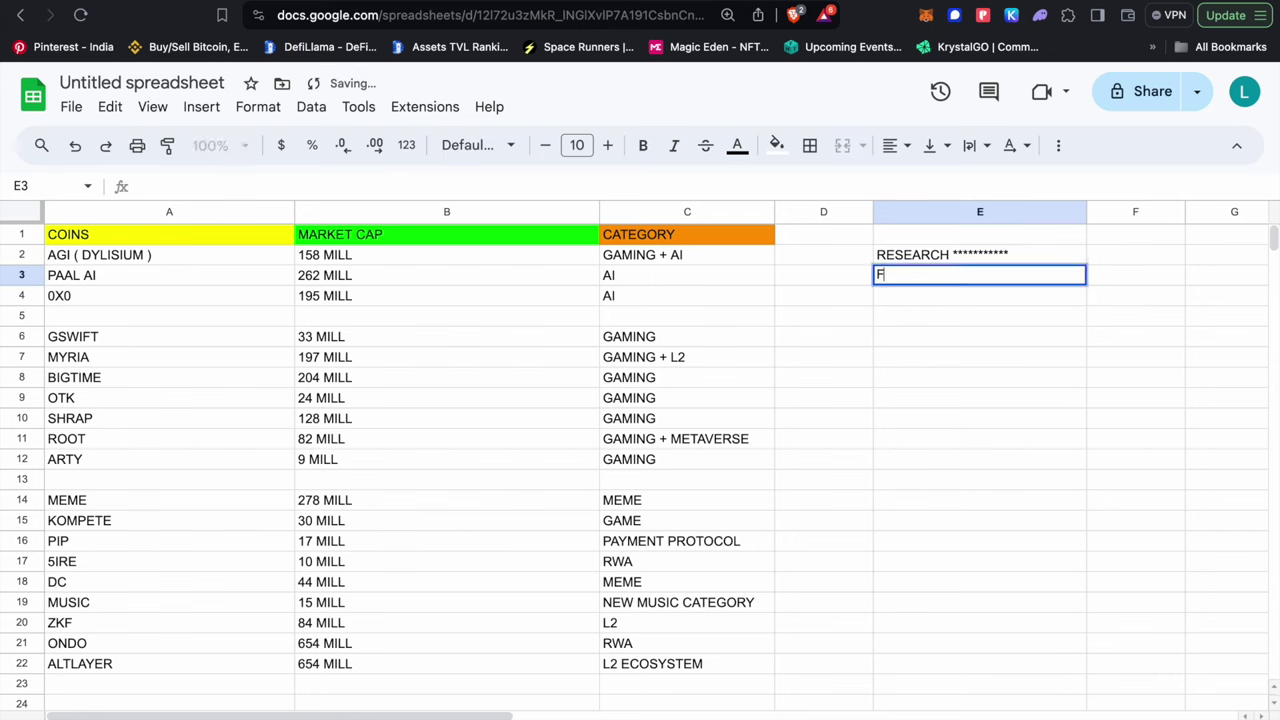
type("UND M")
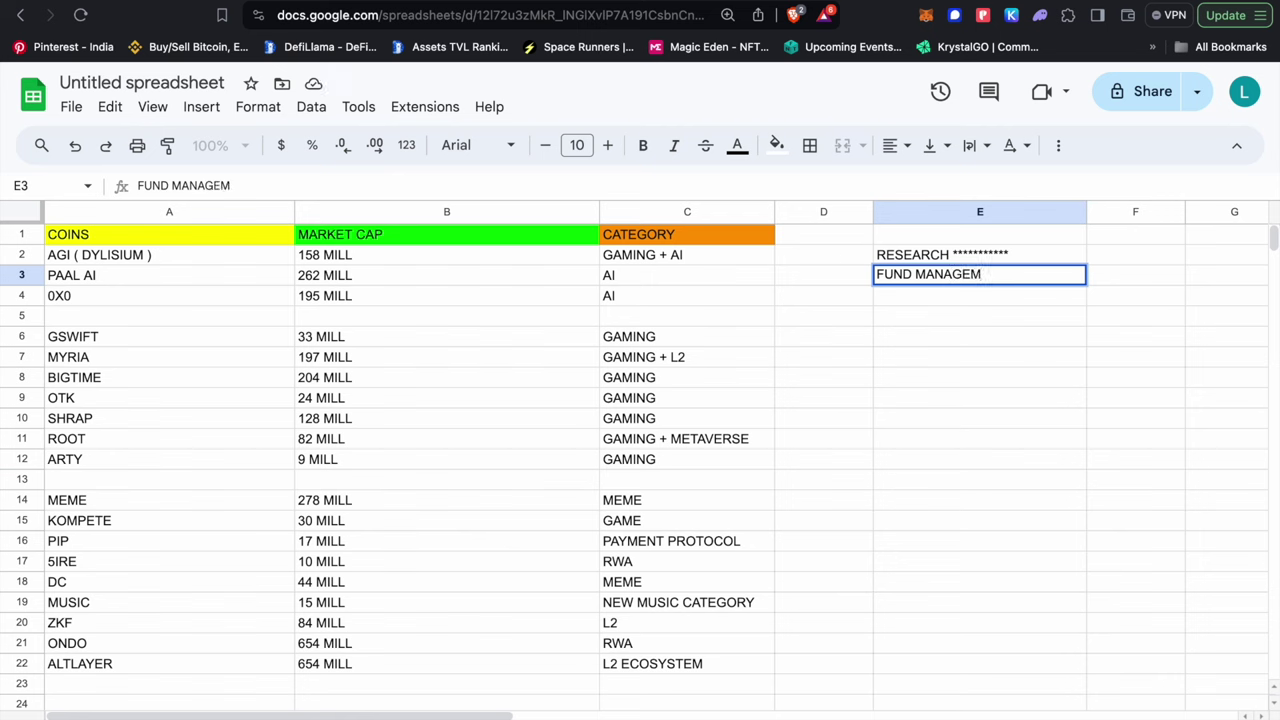
type("ANAGEM")
key("BackSpace")
key("BackSpace")
type("MENT *******")
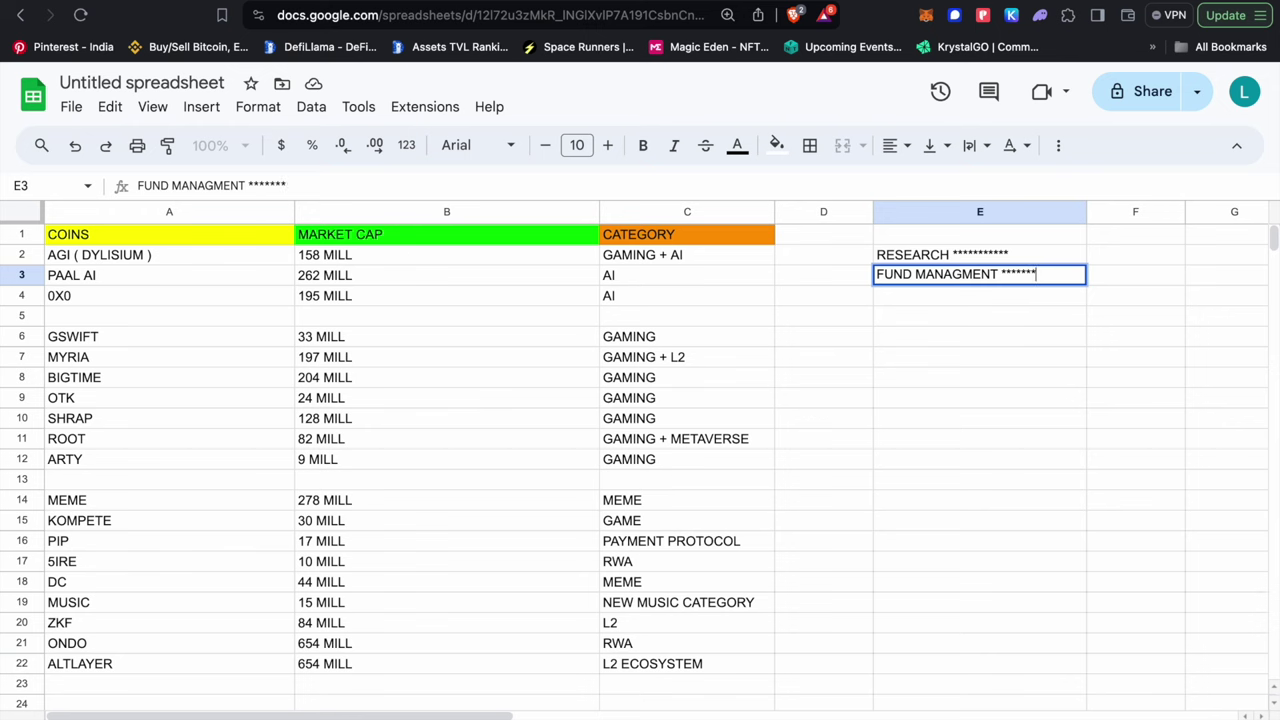
key("Return")
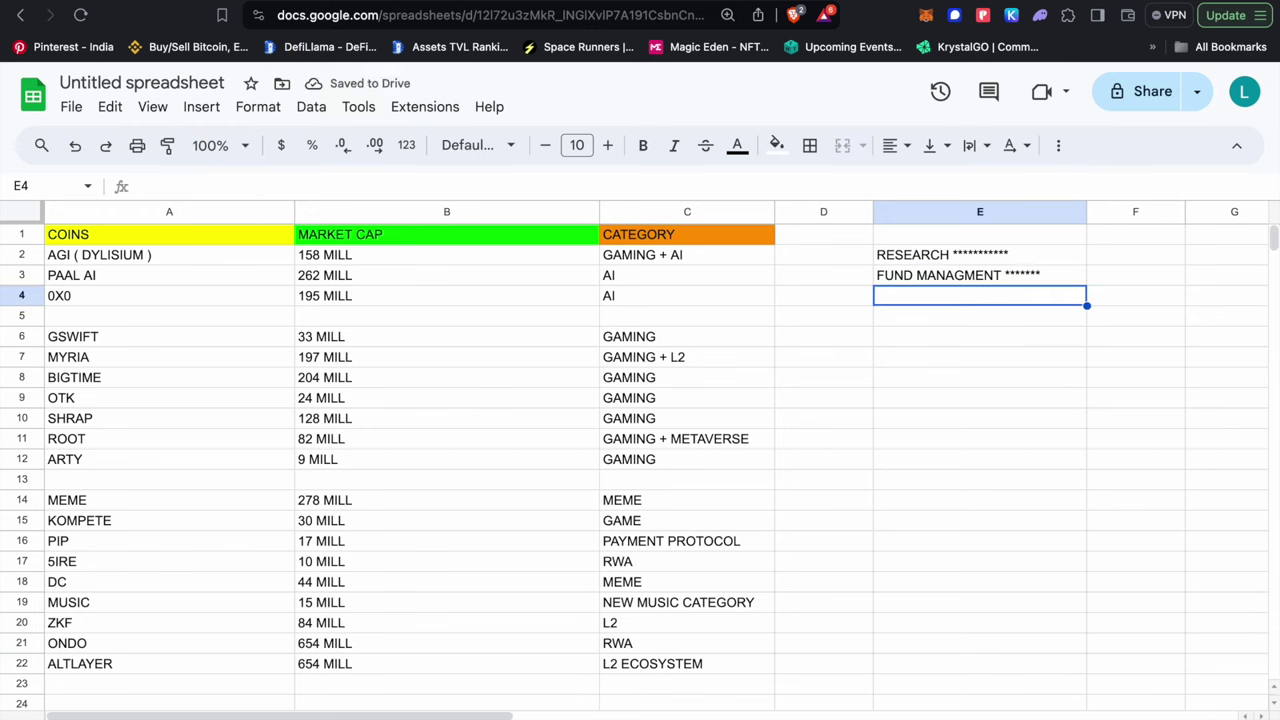
type("CONVICTION ********")
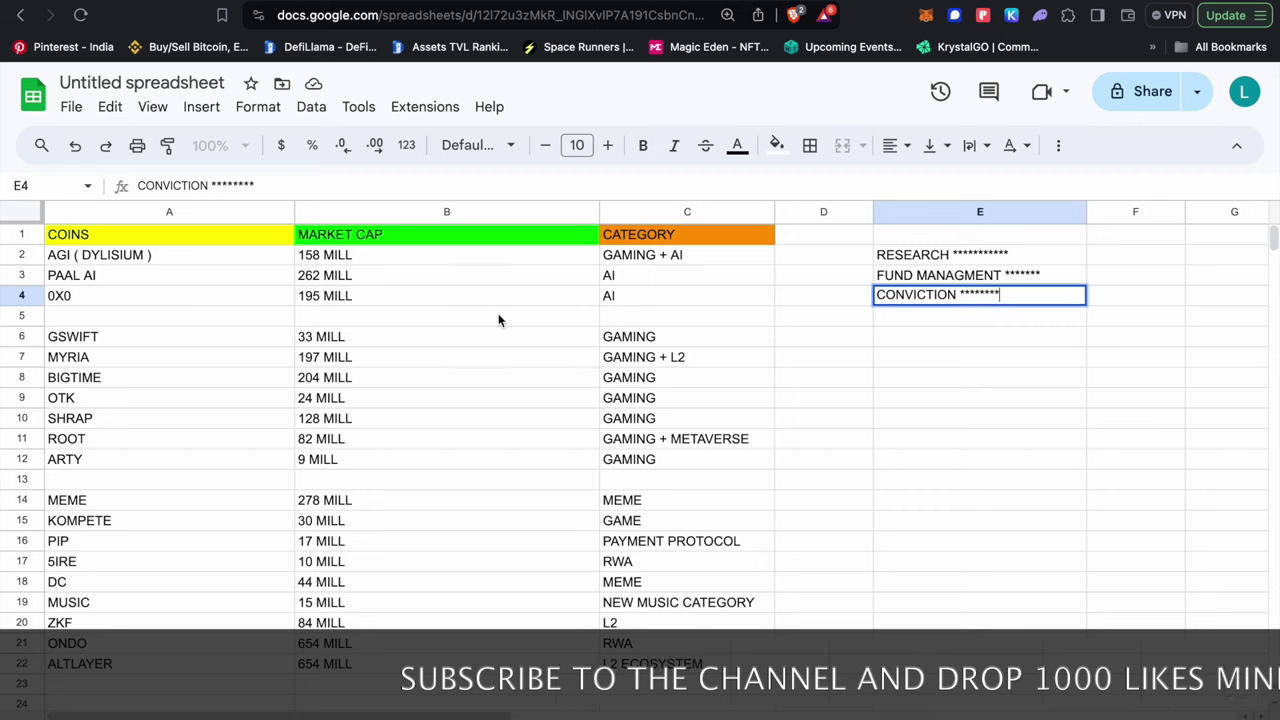
left_click(263, 255)
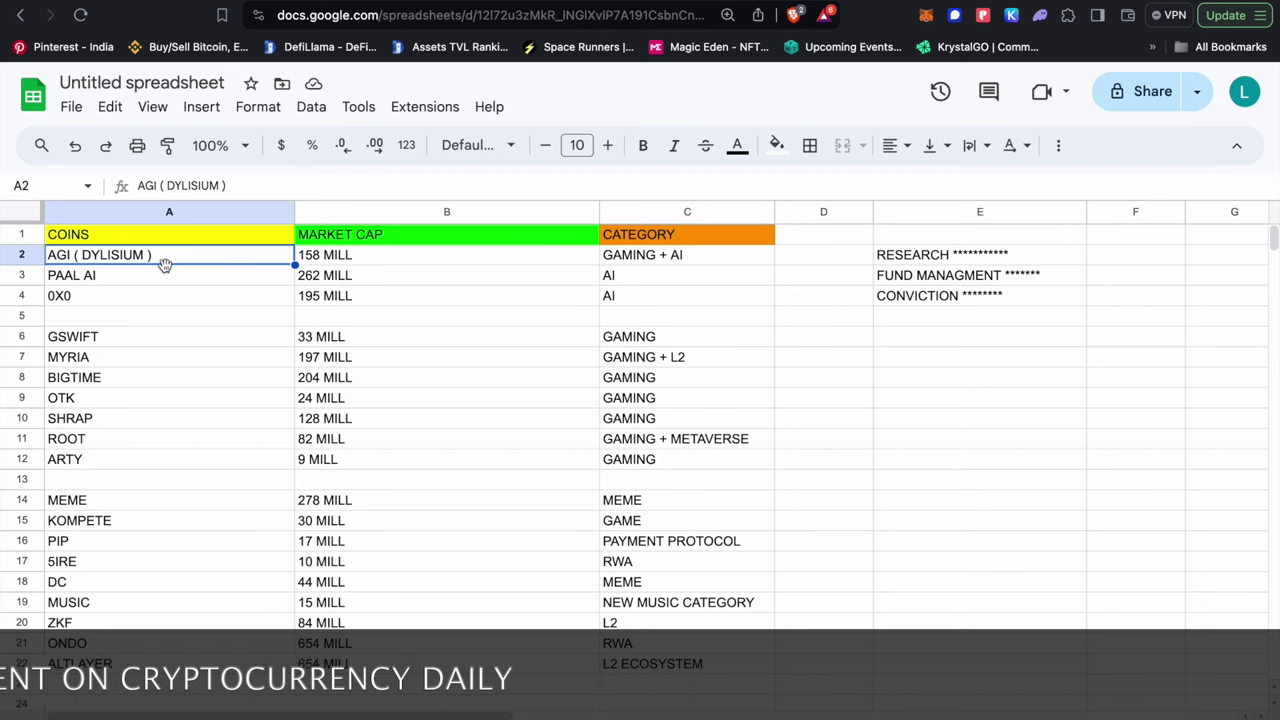
Step: Go through the market cap and category of the AI coins AGI, PAAL AI and 0X0, cell by cell
left_click(691, 256)
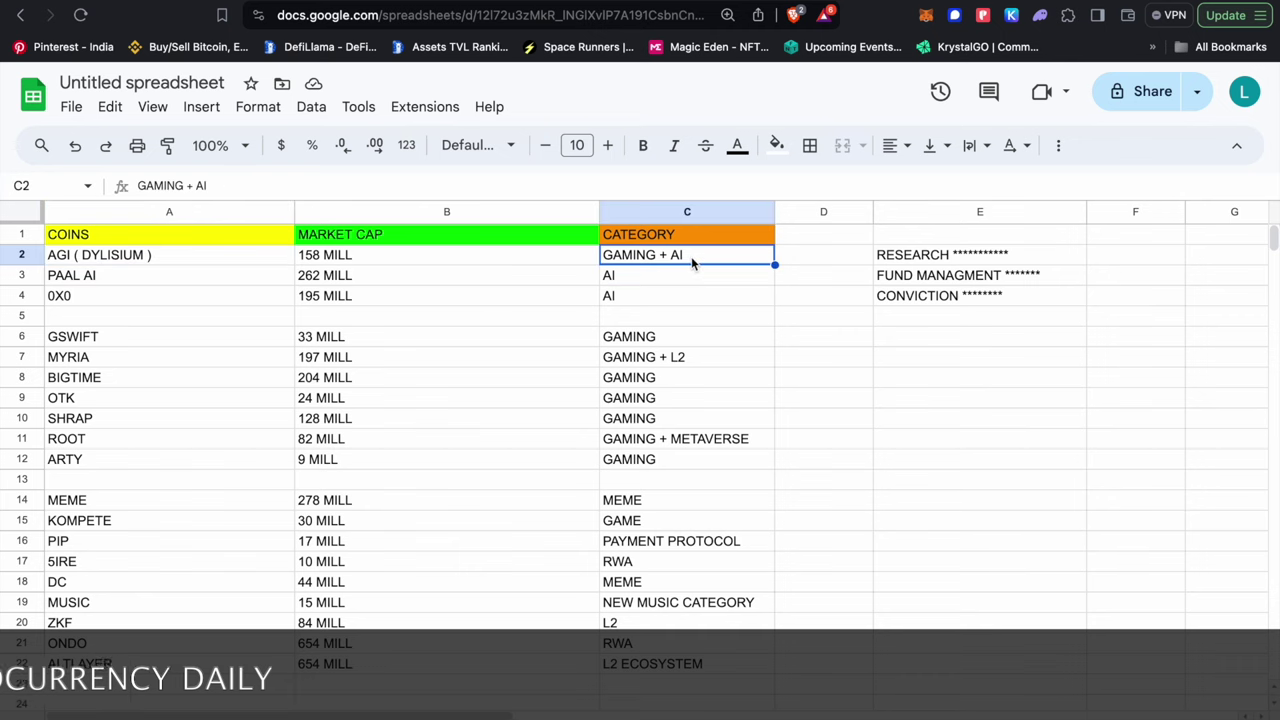
left_click(214, 262)
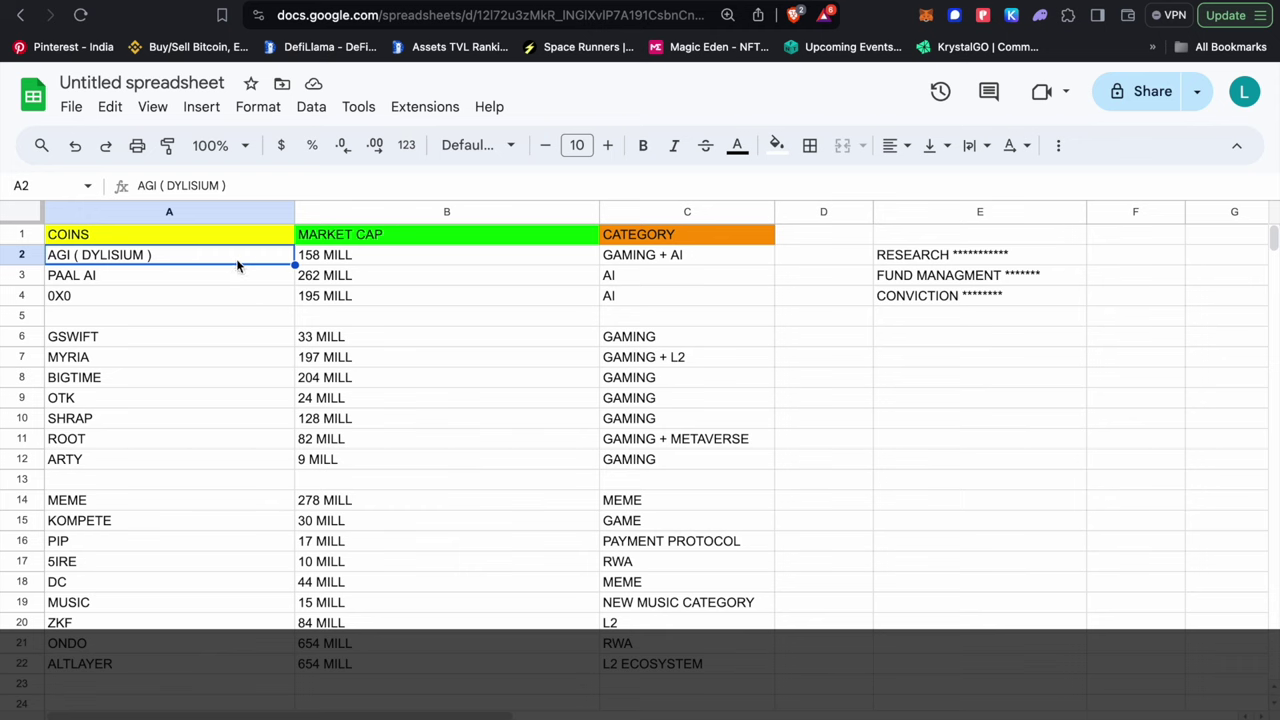
left_click(353, 263)
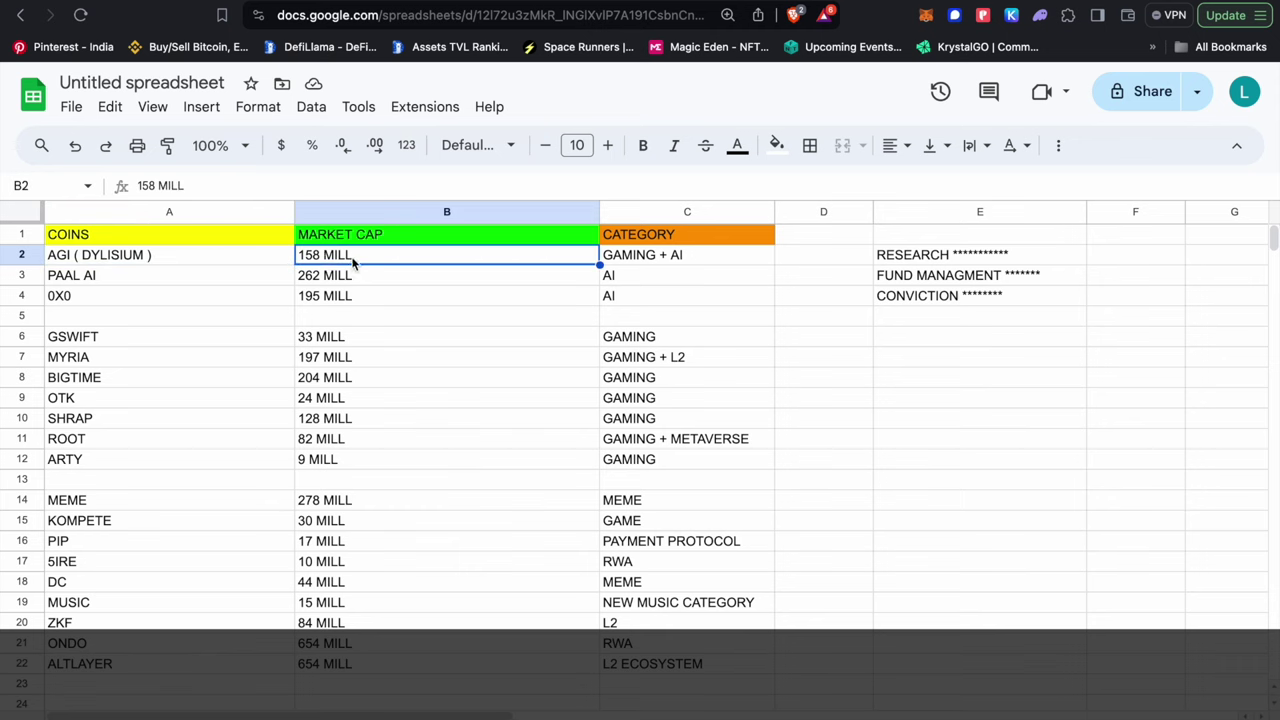
left_click(220, 283)
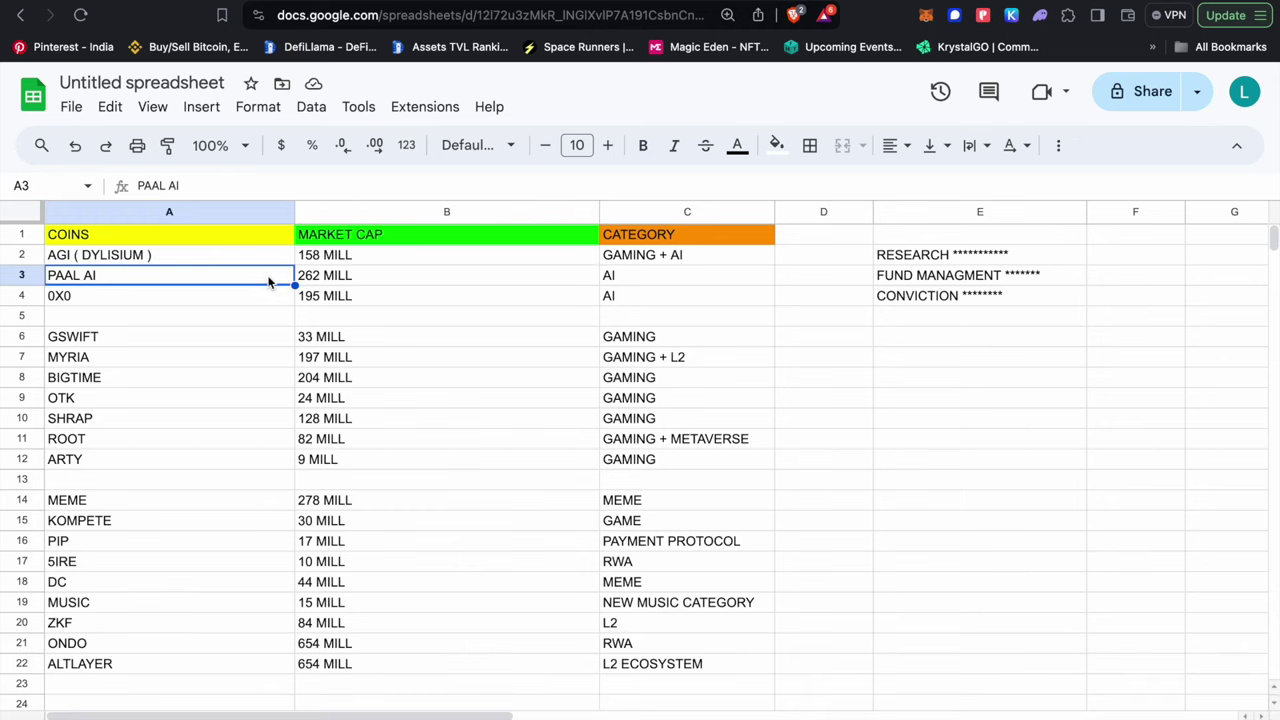
left_click(322, 283)
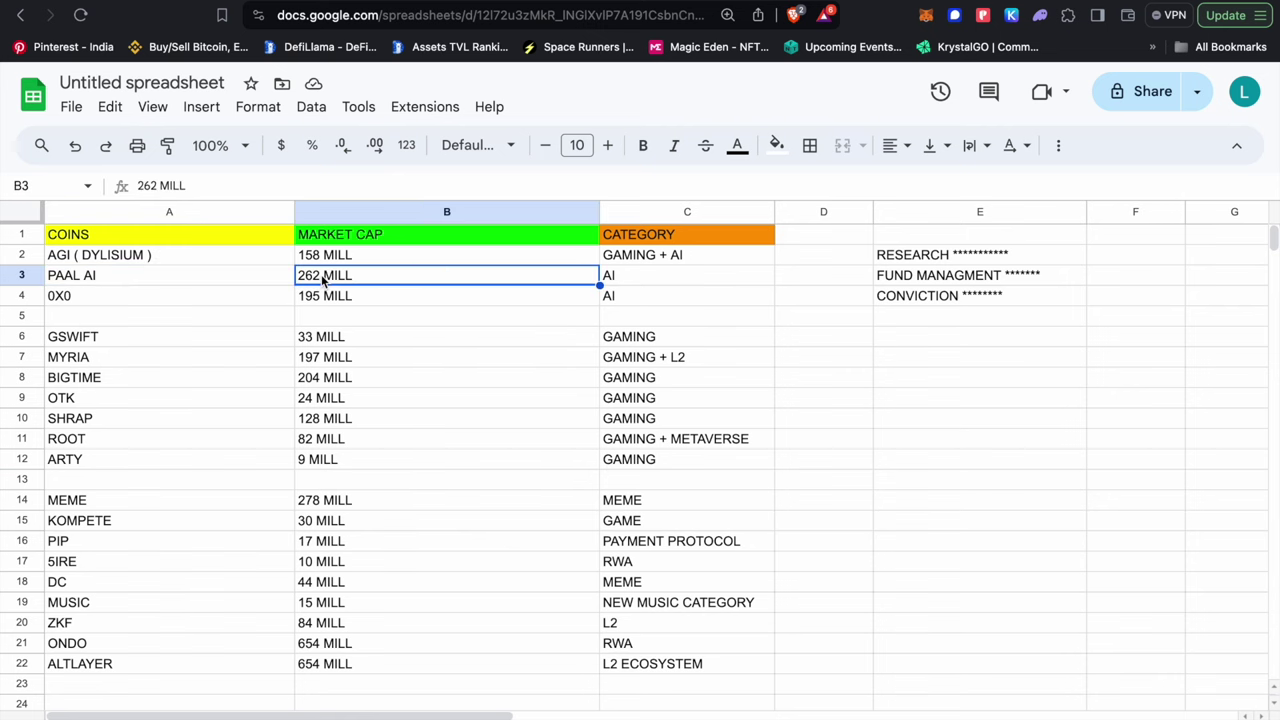
left_click(640, 280)
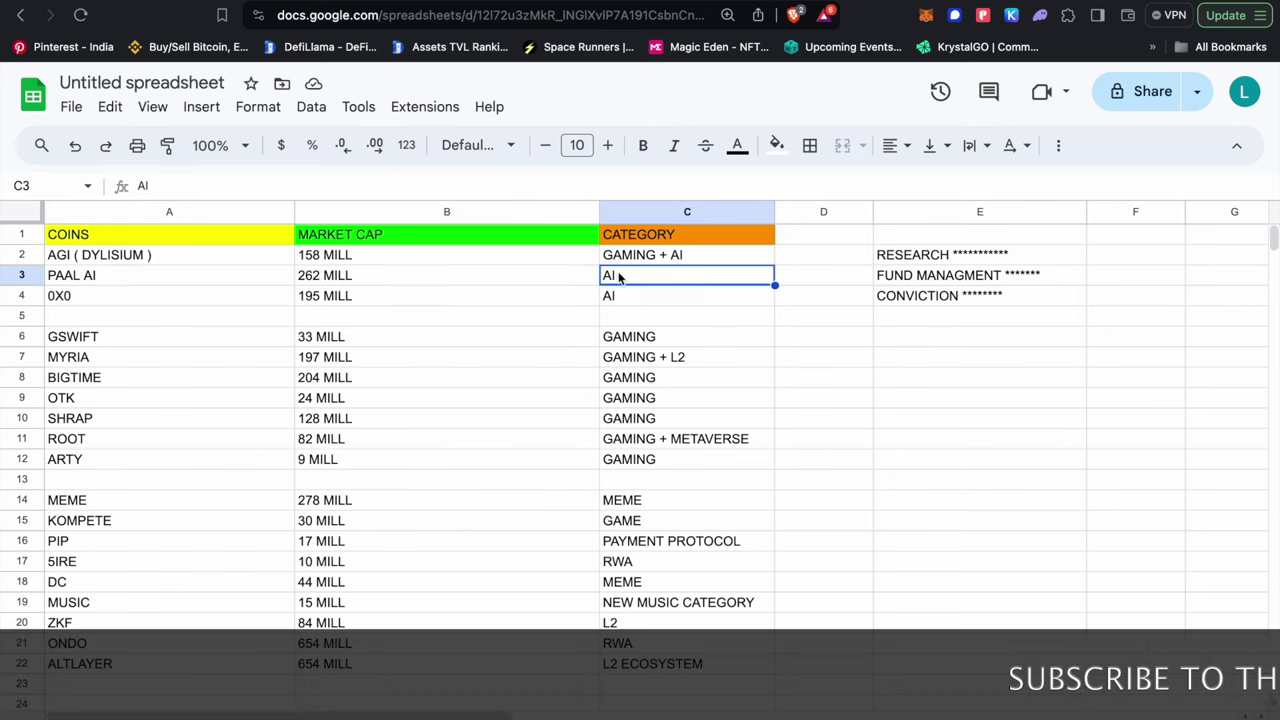
left_click(251, 295)
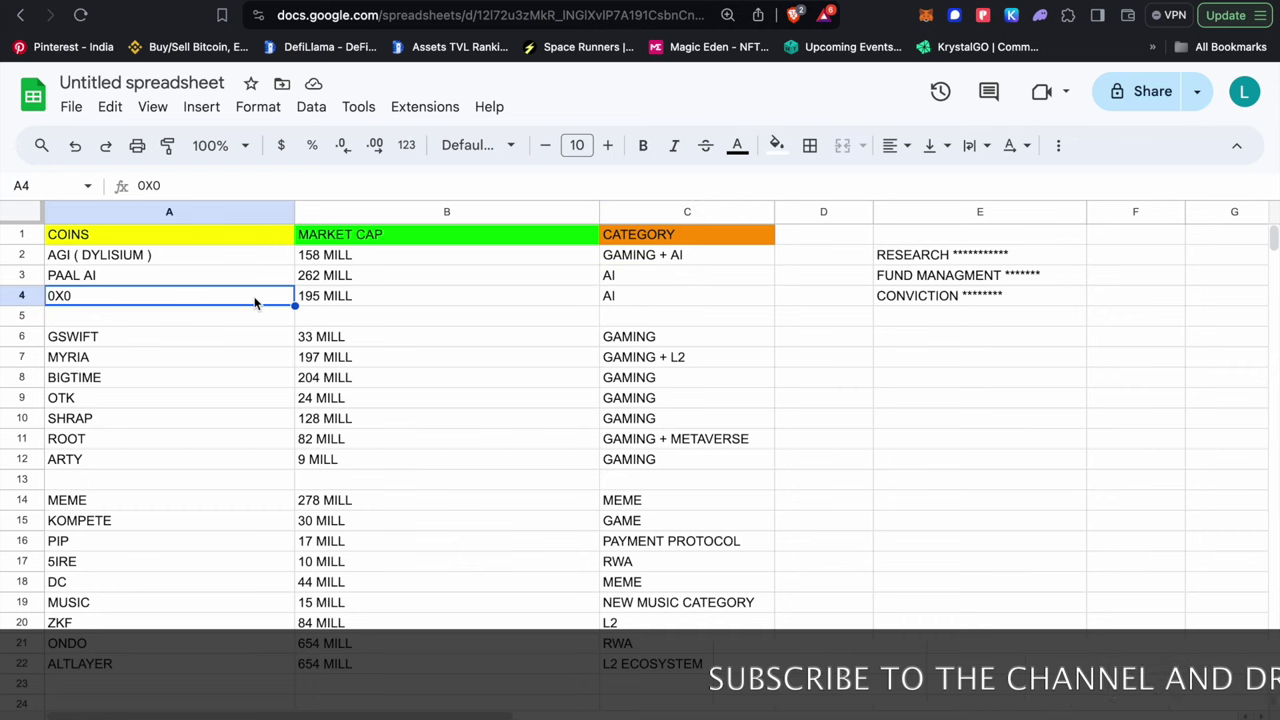
left_click(325, 296)
left_click(700, 297)
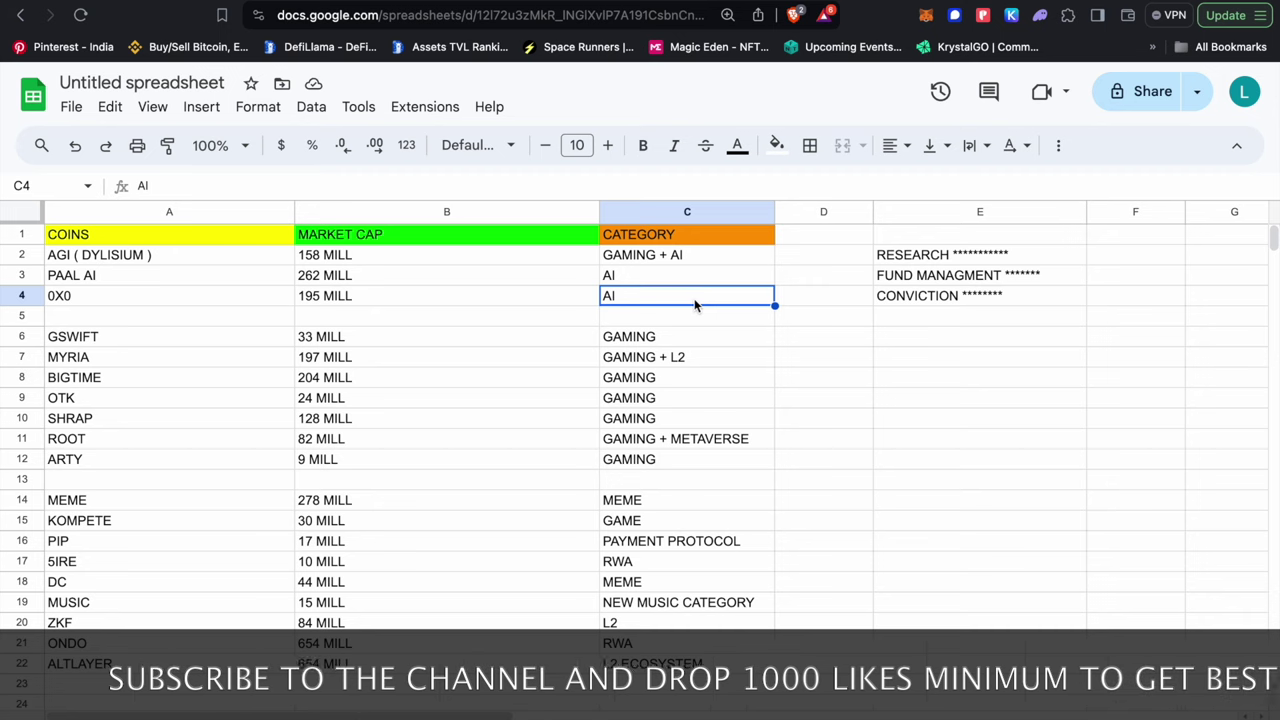
Step: Go through the market cap and category of each gaming coin from GSWIFT to SHRAP, cell by cell
left_click(212, 336)
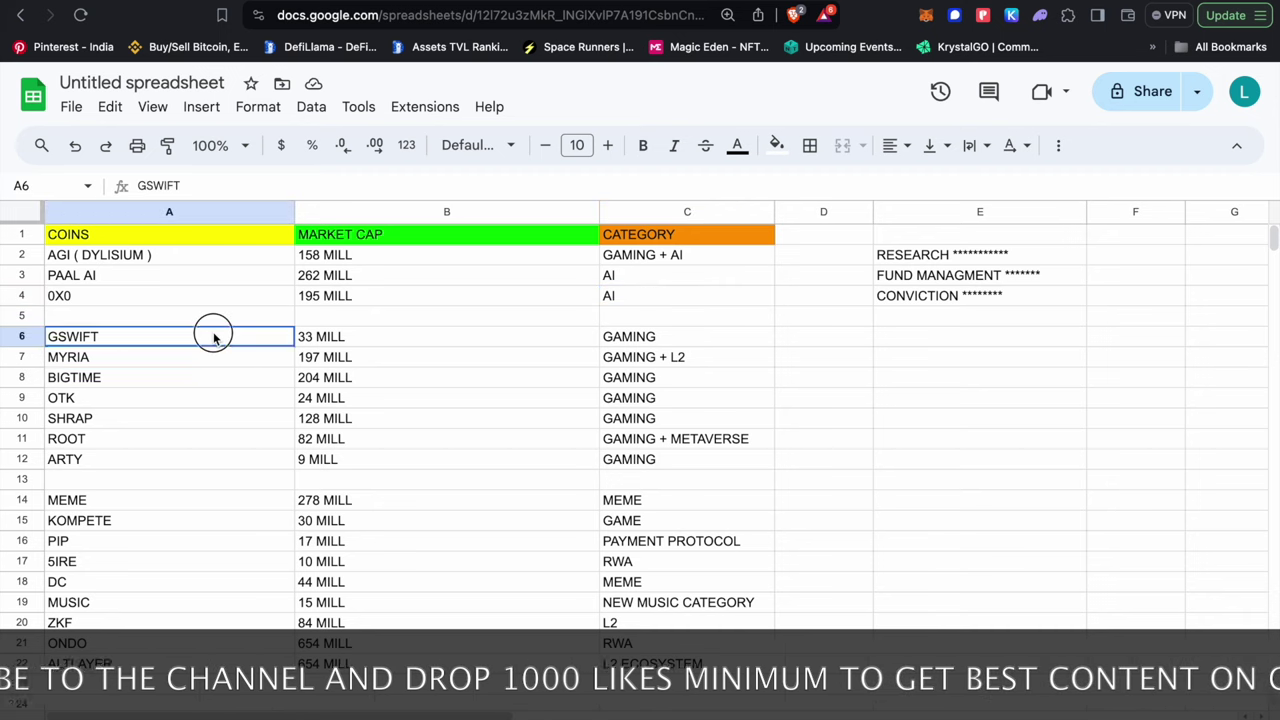
left_click(402, 335)
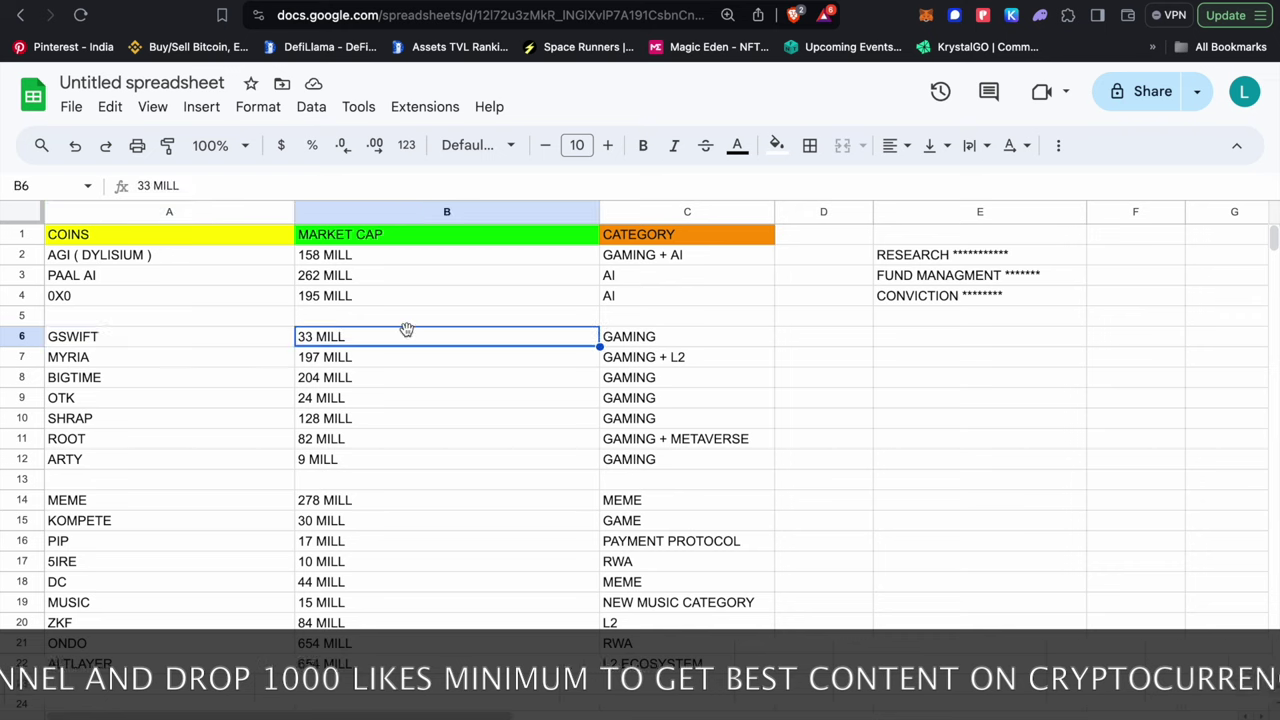
left_click(720, 342)
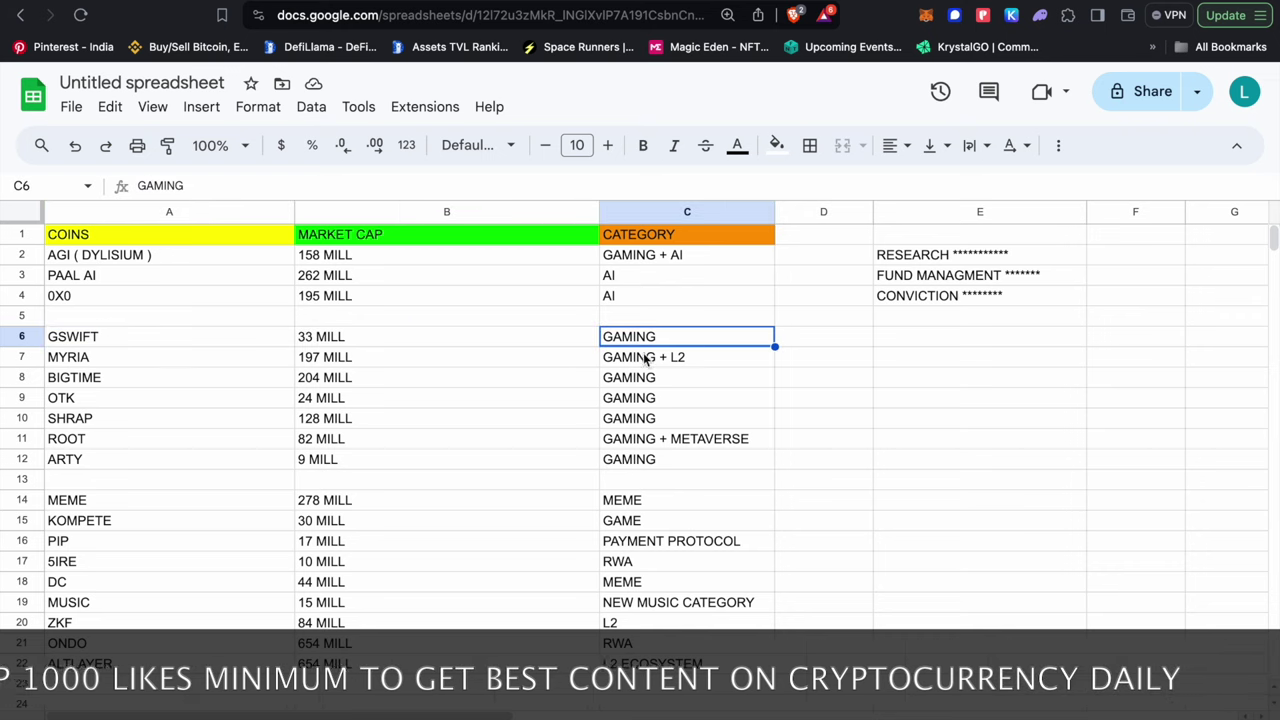
left_click(255, 358)
left_click(397, 352)
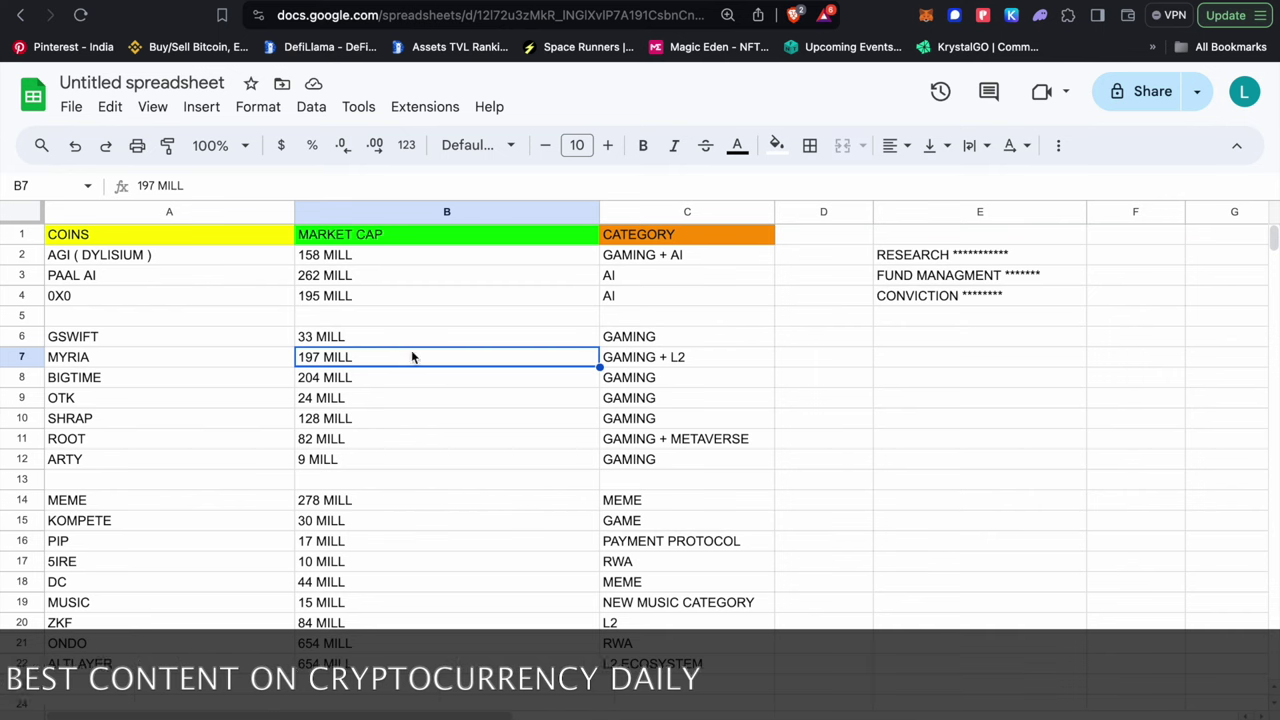
left_click(655, 360)
left_click(195, 381)
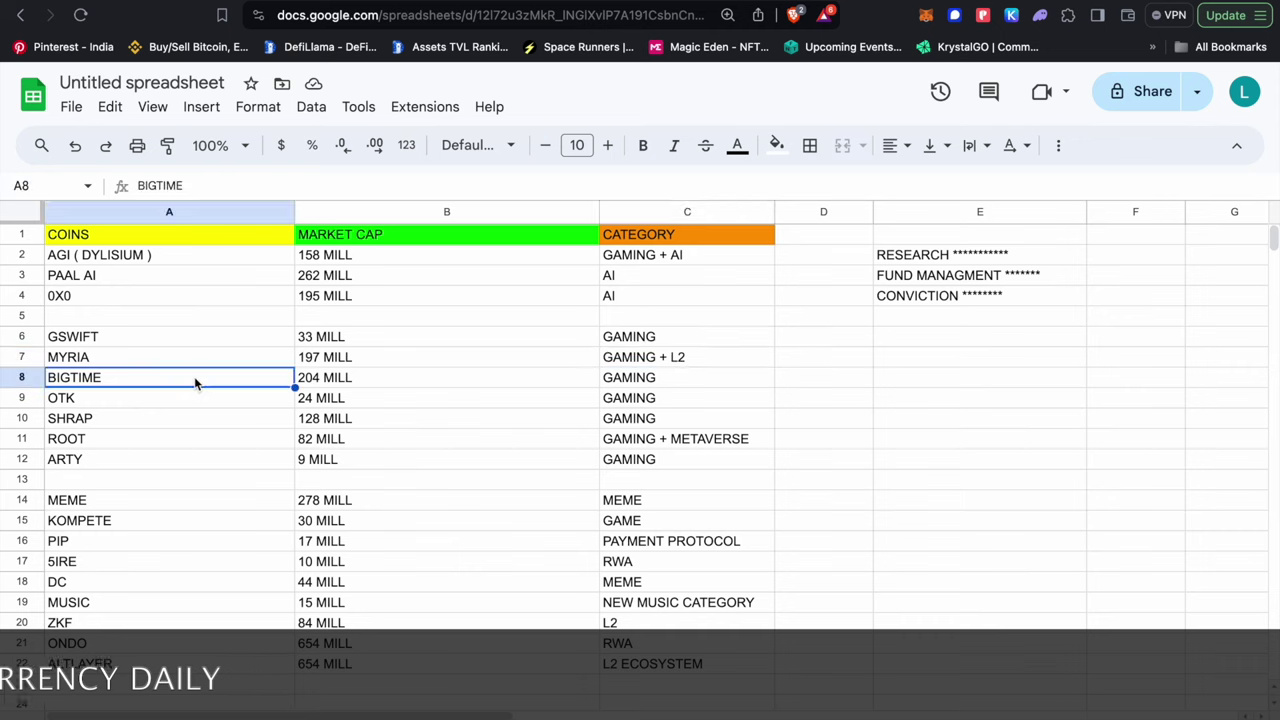
left_click(340, 377)
left_click(633, 385)
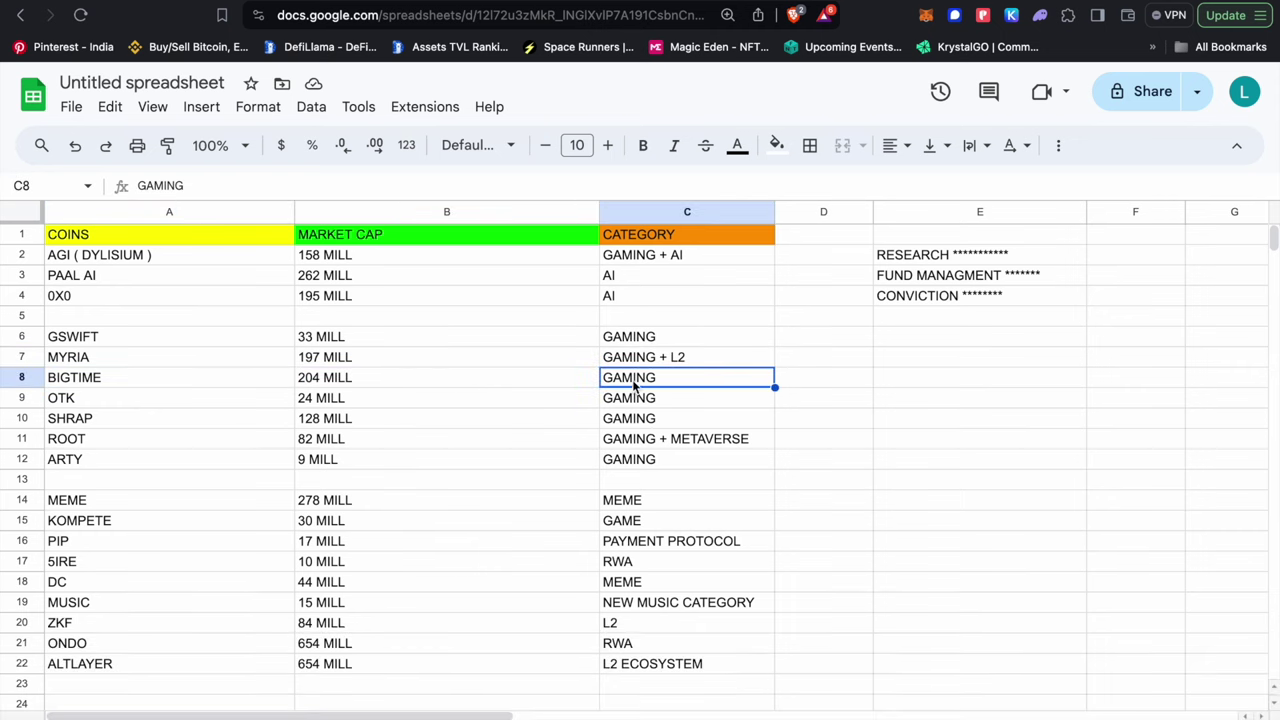
left_click(75, 400)
left_click(362, 403)
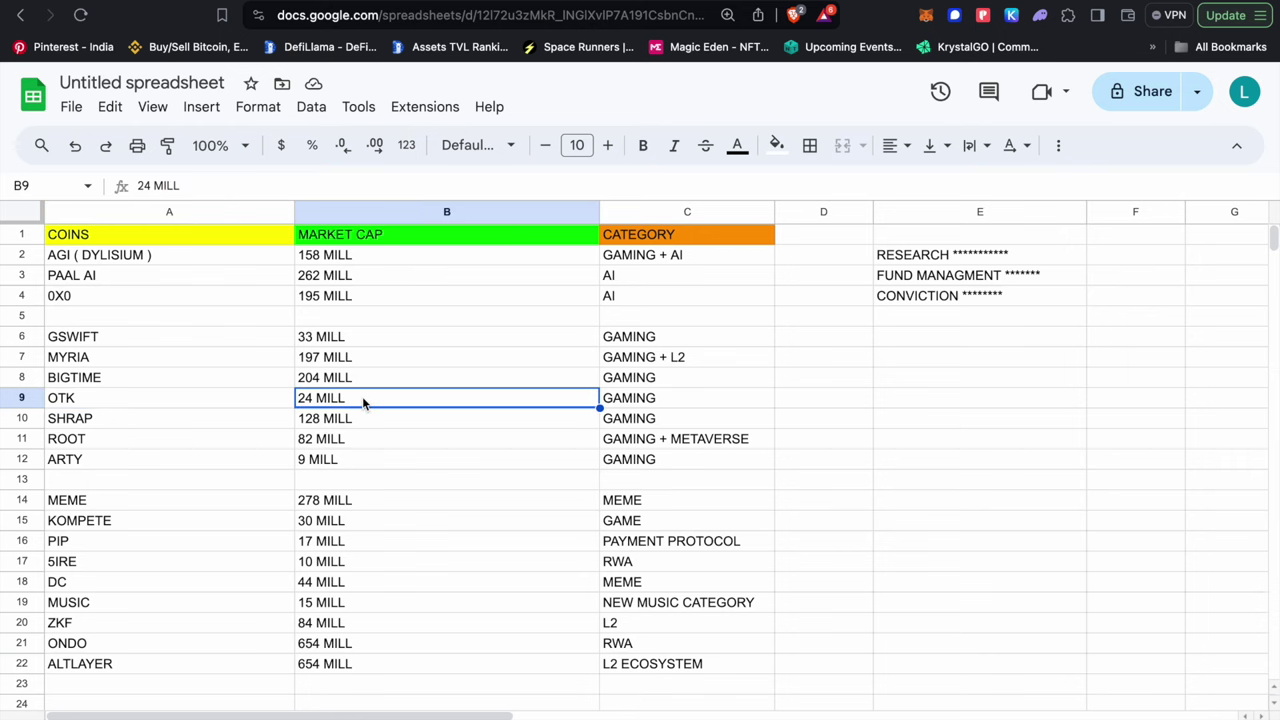
left_click(630, 404)
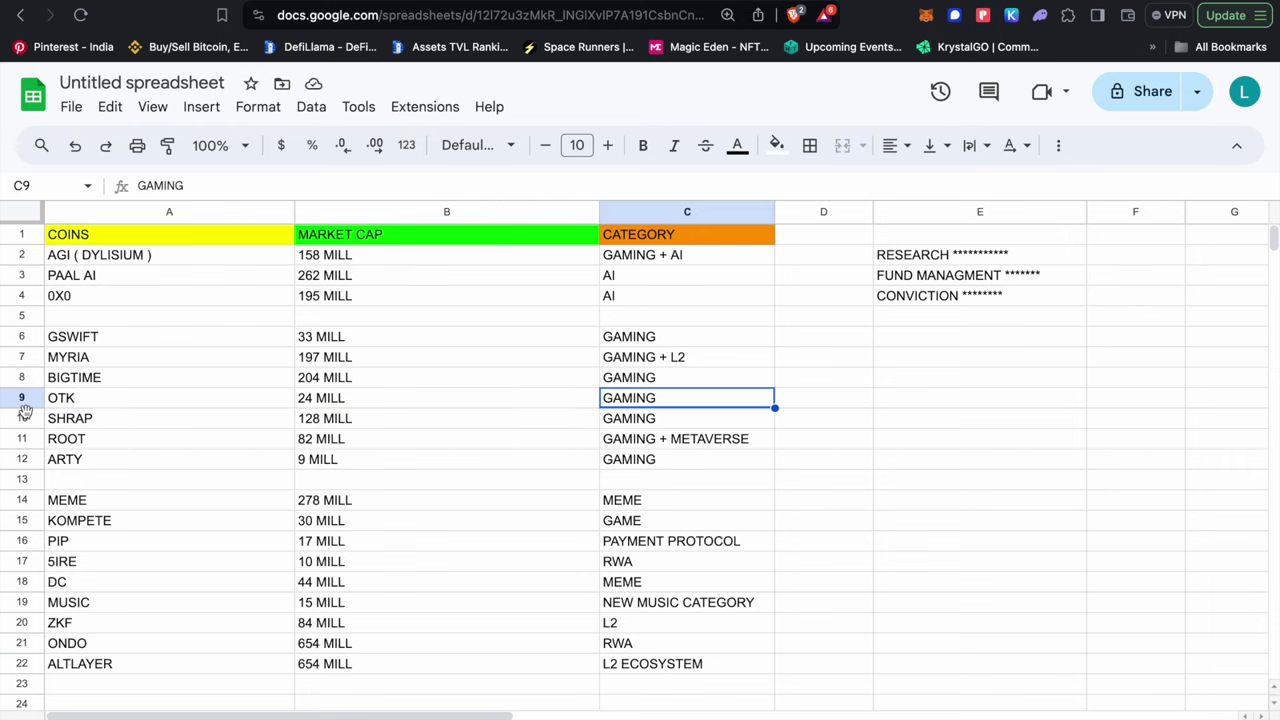
left_click(130, 423)
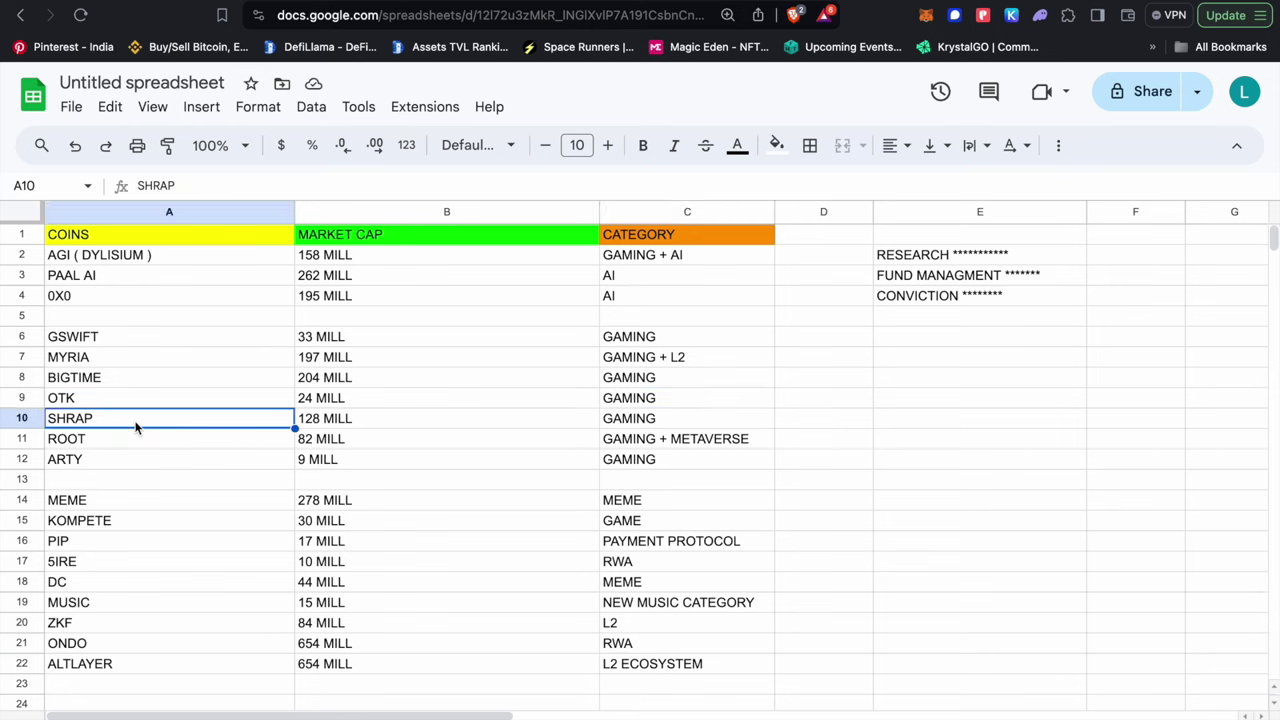
left_click(322, 426)
left_click(706, 420)
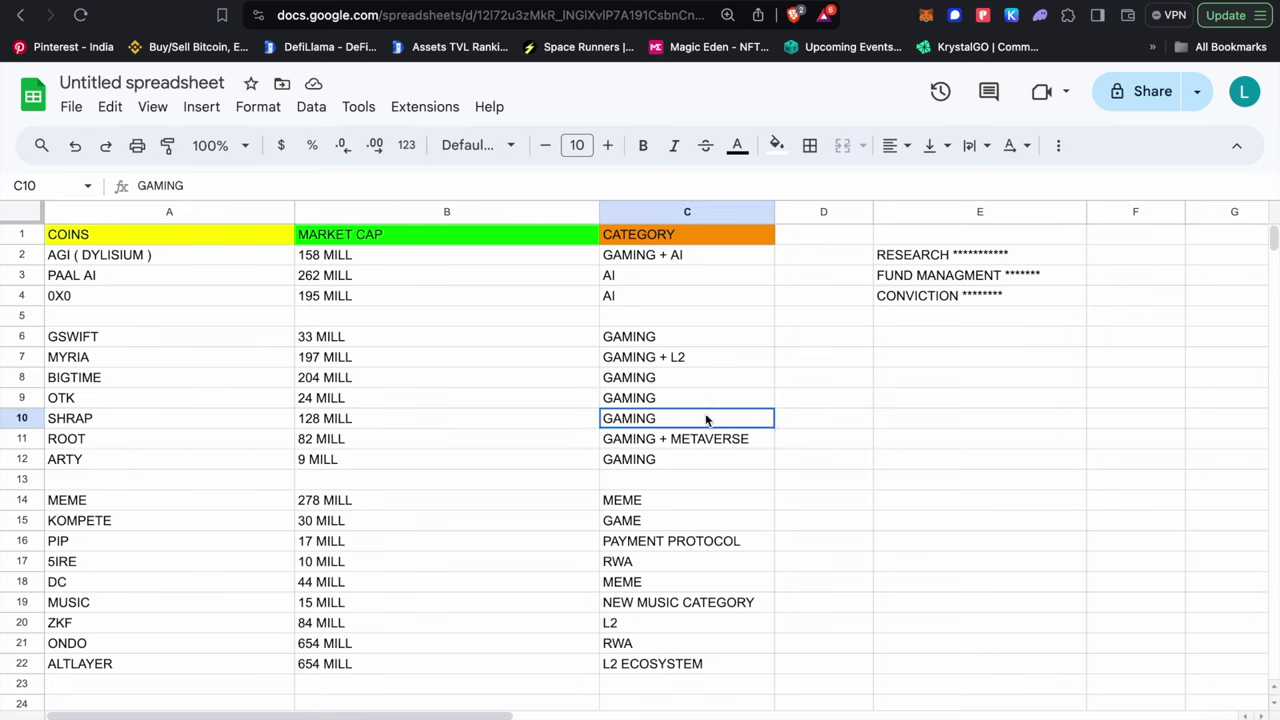
Step: Review the gaming coins ROOT and ARTY, checking both market caps and ROOT's category
left_click(132, 443)
left_click(400, 440)
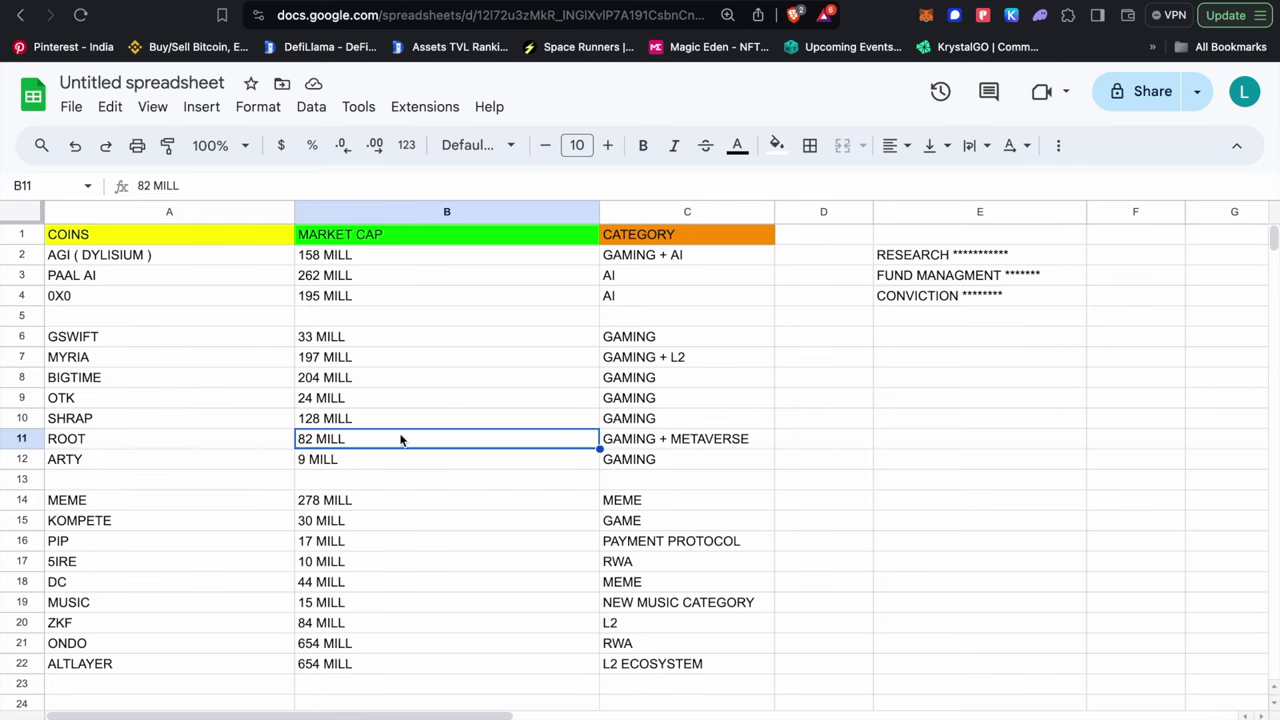
left_click(646, 440)
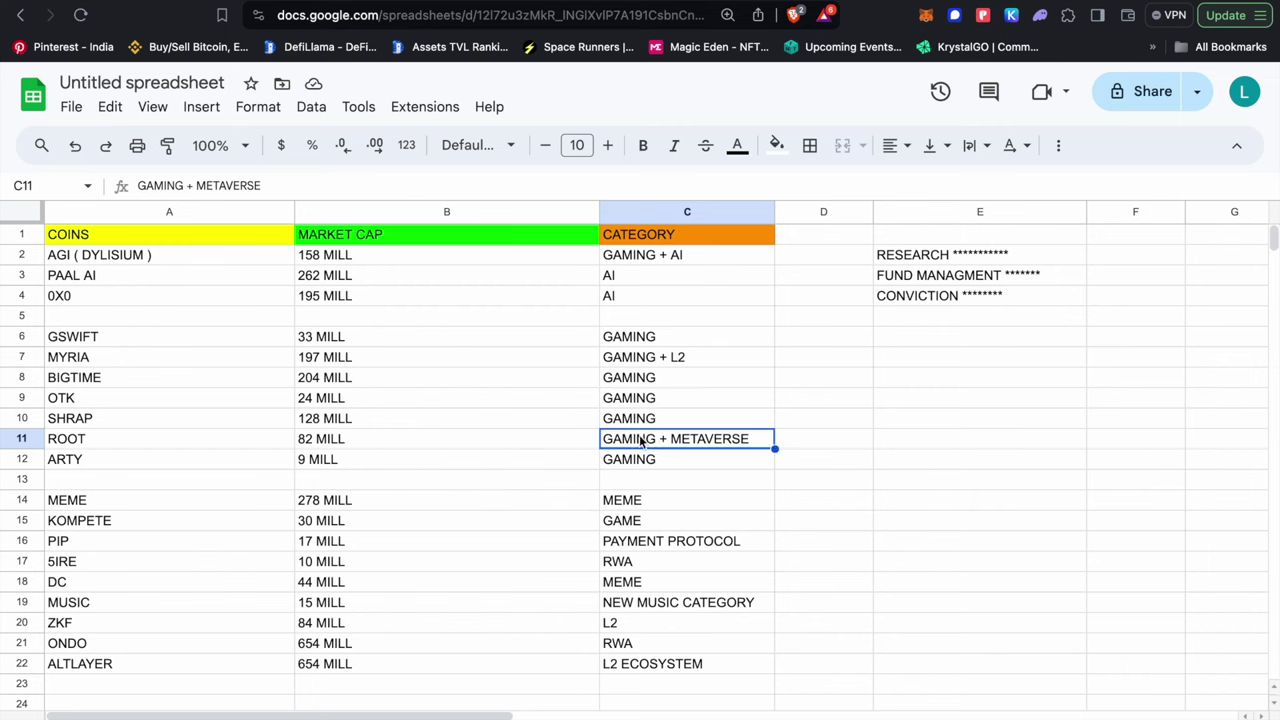
left_click(256, 462)
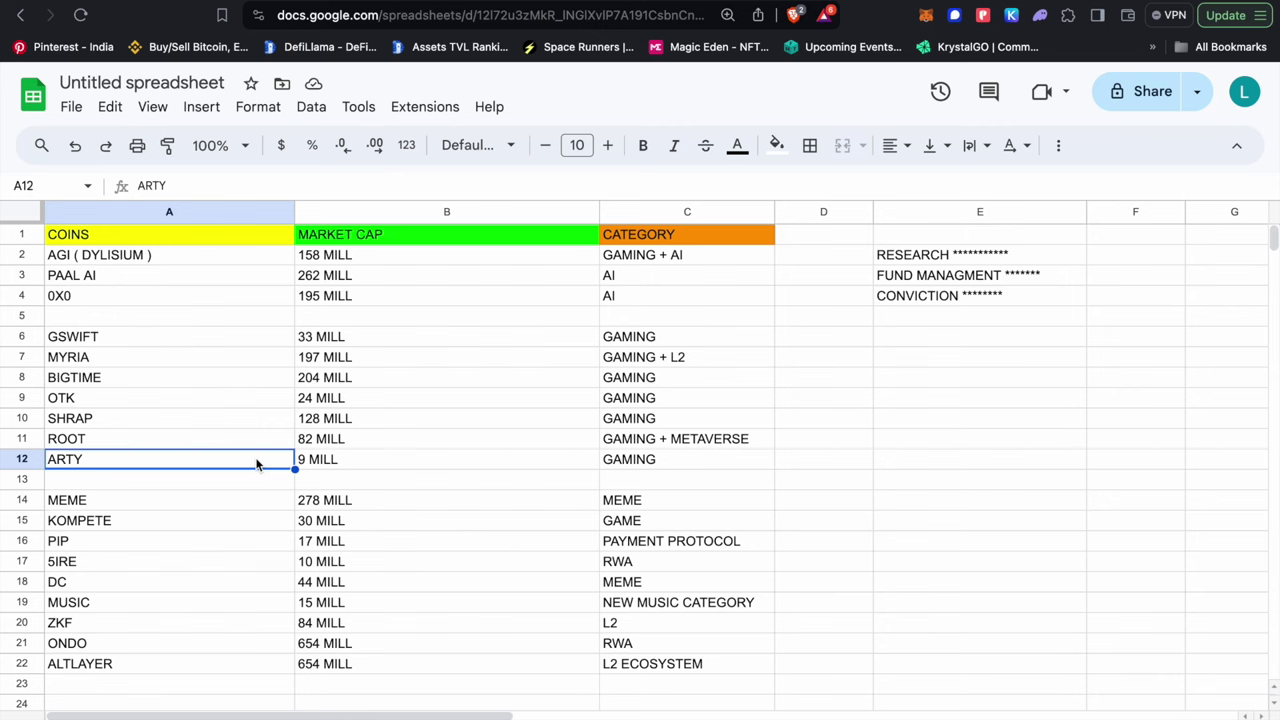
left_click(350, 460)
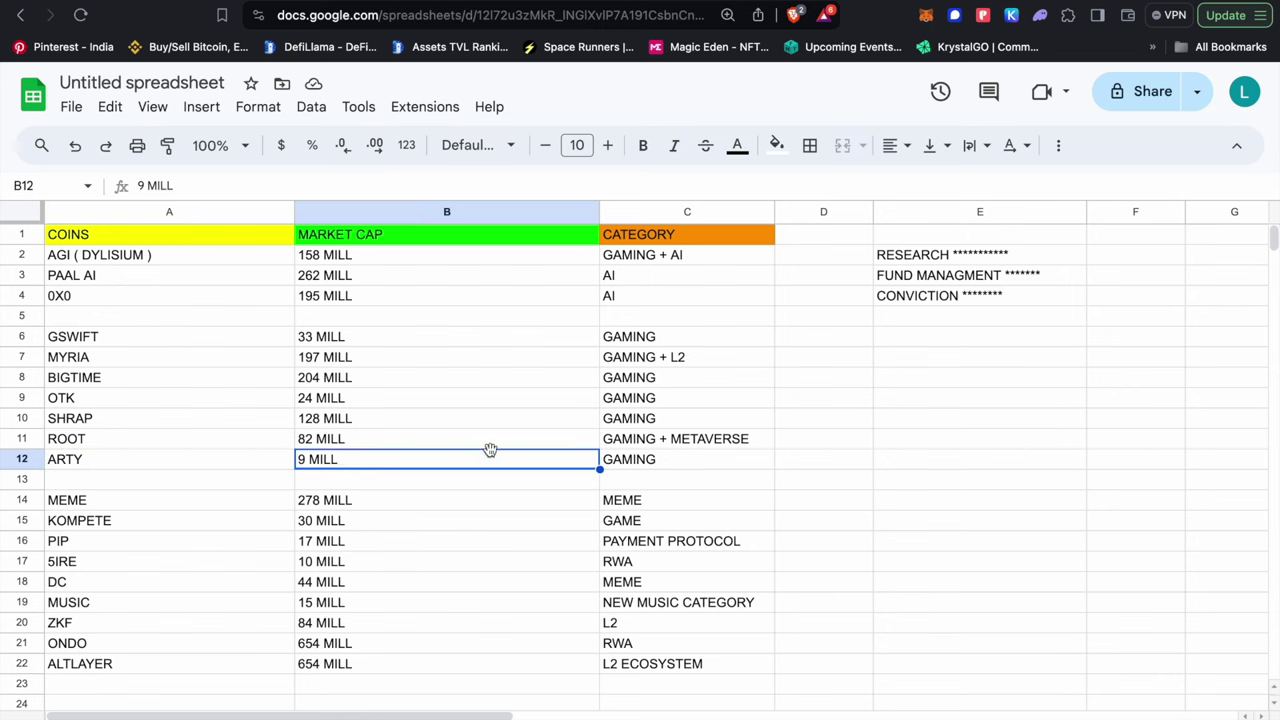
Step: Go through the coins MEME, KOMPETE and PIP, checking each market cap and the categories of KOMPETE and PIP
left_click(175, 503)
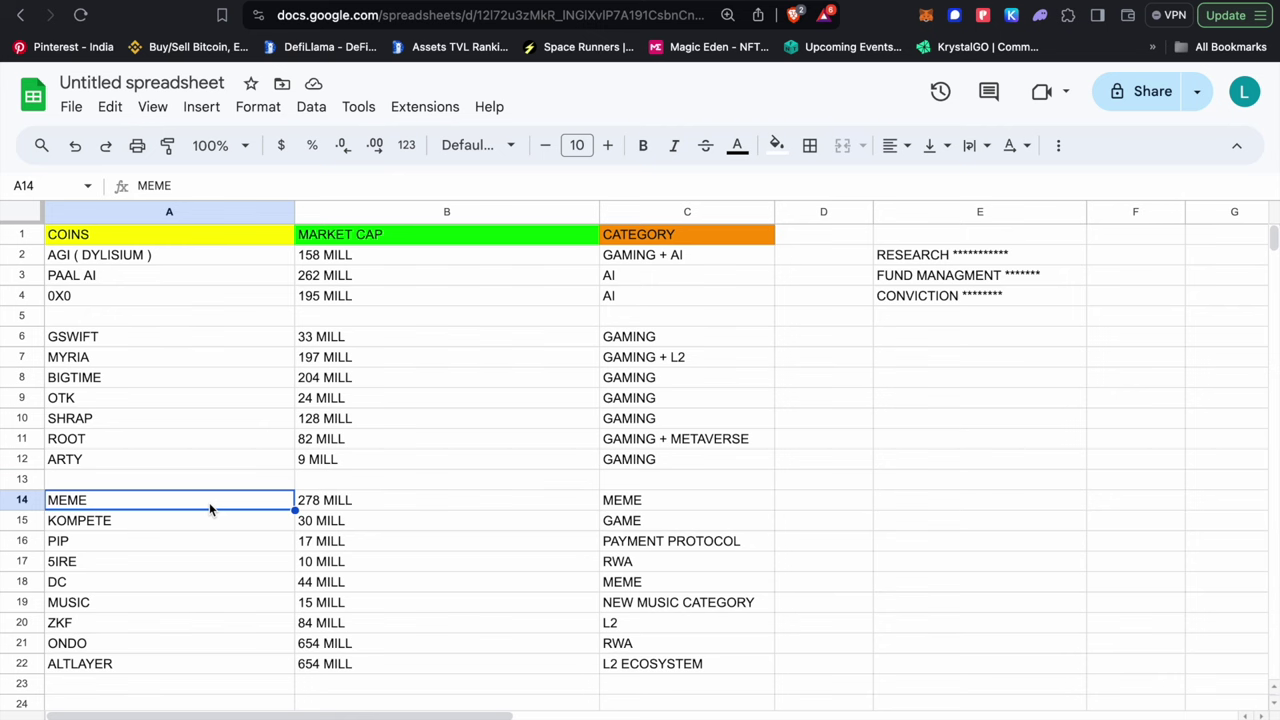
left_click(358, 505)
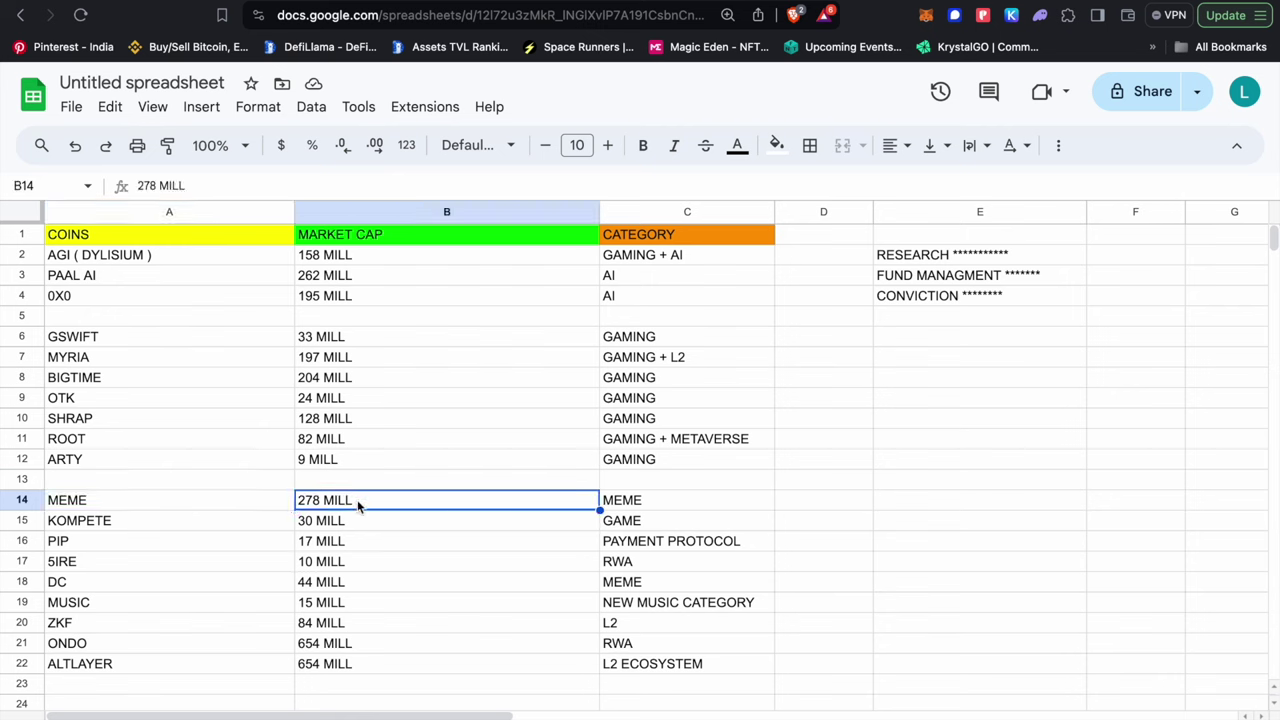
left_click(195, 504)
left_click(232, 521)
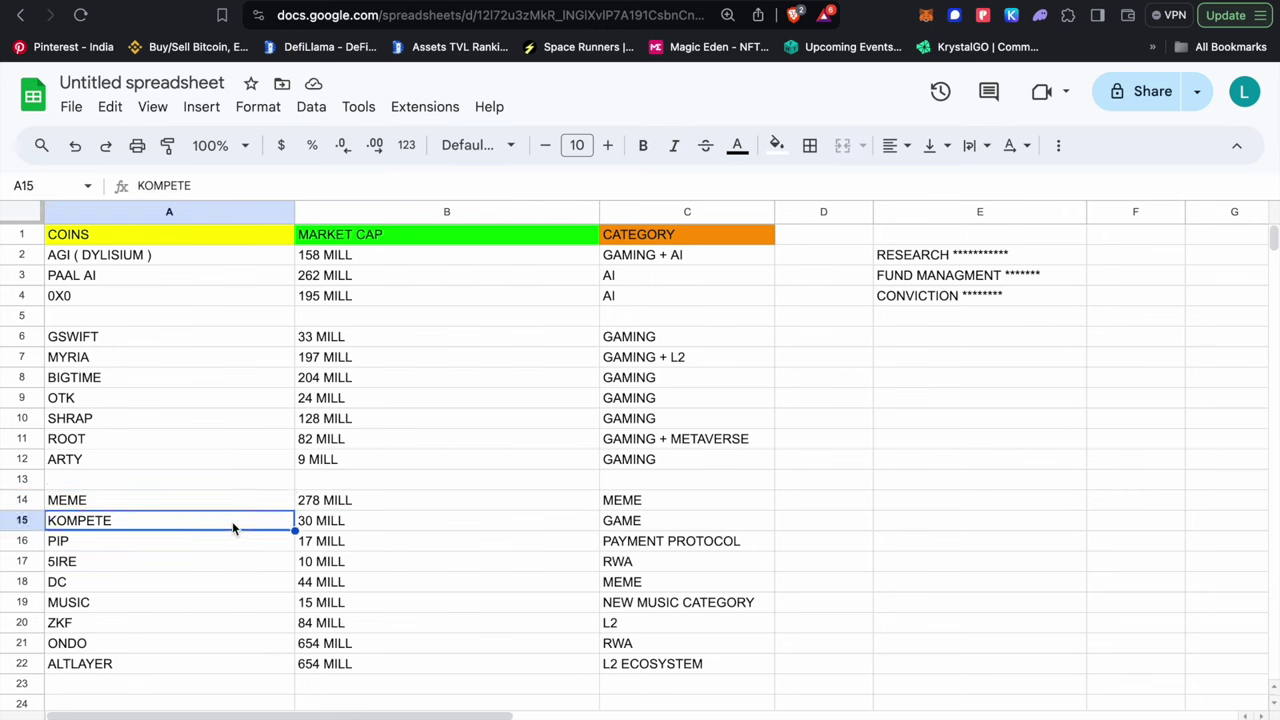
left_click(375, 526)
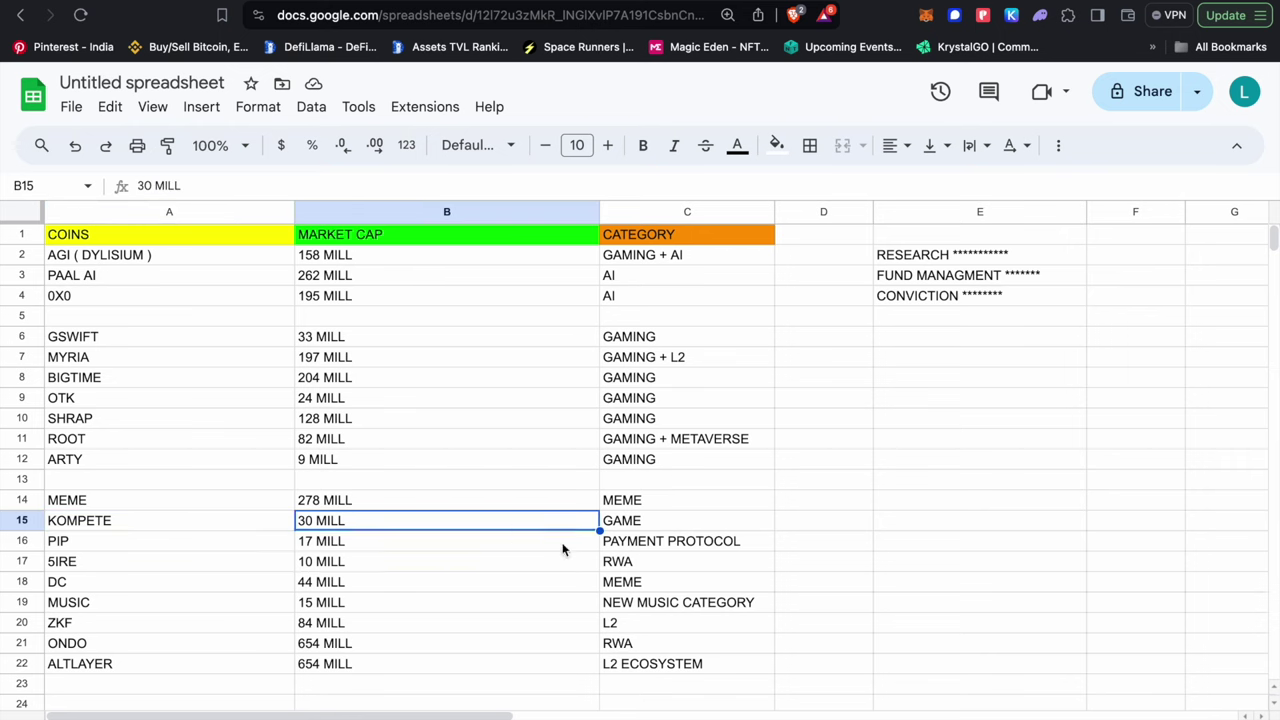
left_click(652, 522)
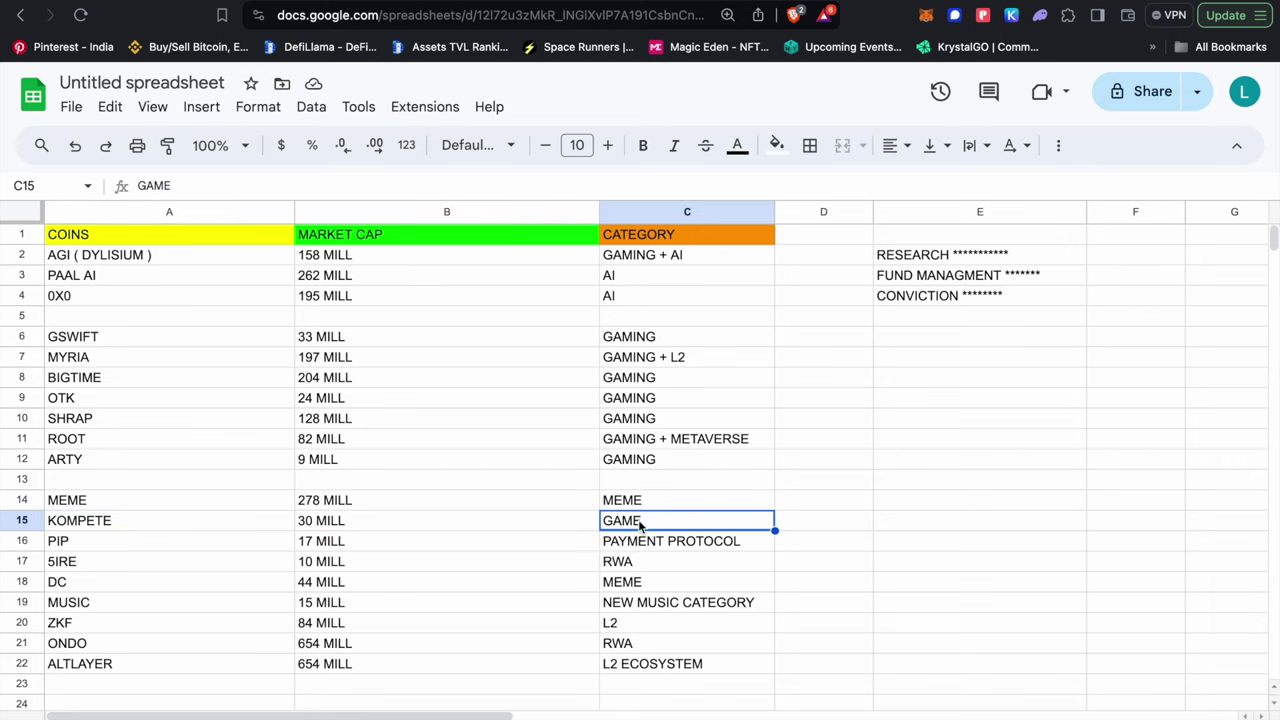
left_click(204, 542)
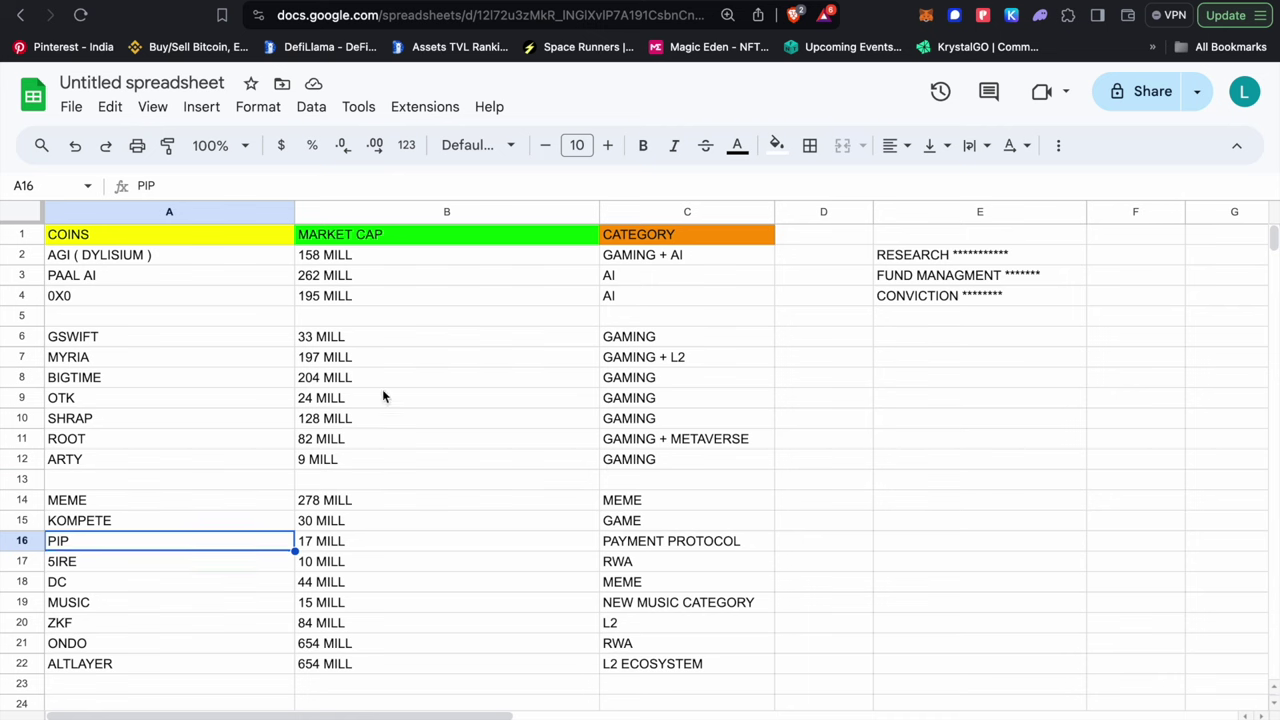
left_click(397, 545)
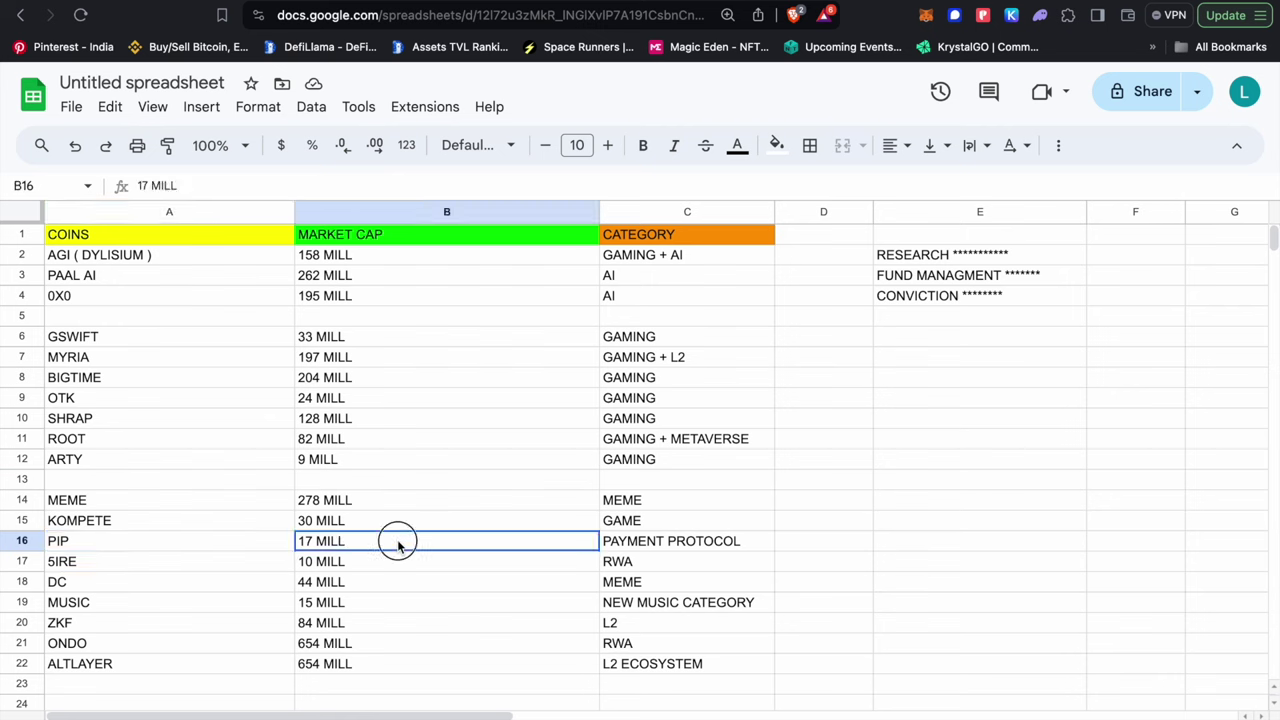
left_click(740, 554)
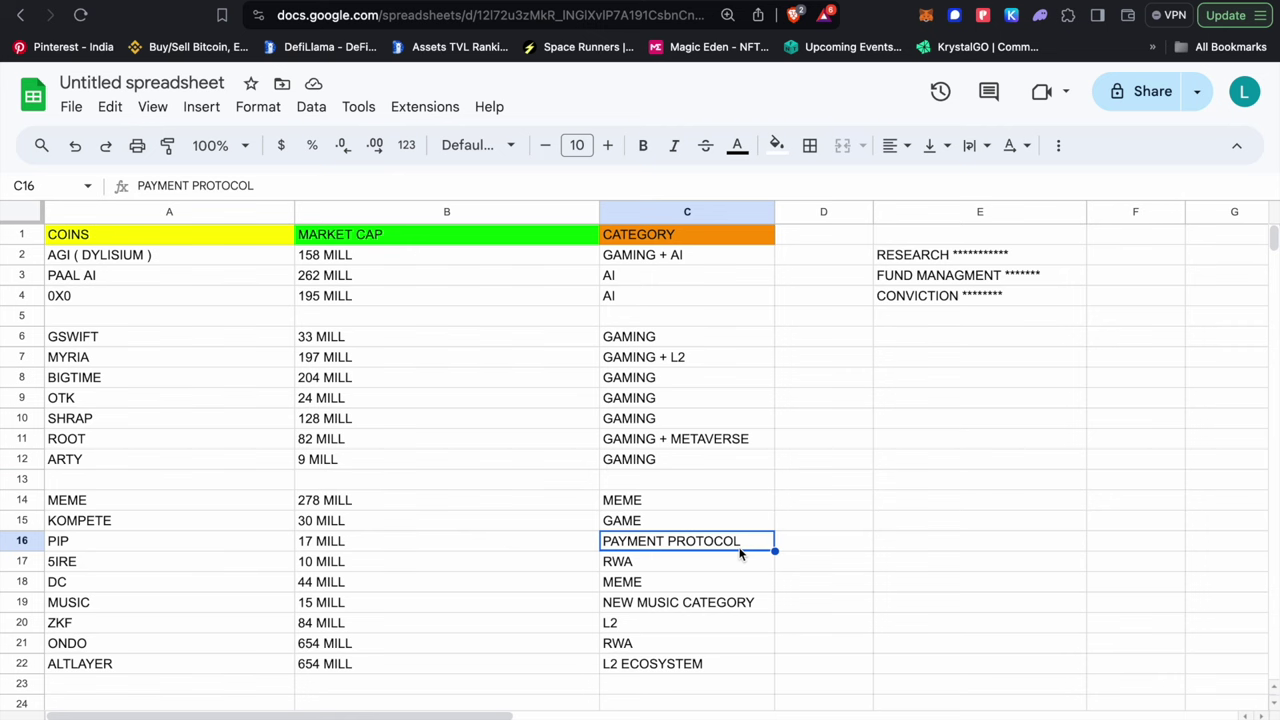
Step: Go through the coins 5IRE, DC and MUSIC, checking each market cap and the categories of DC and MUSIC
left_click(228, 566)
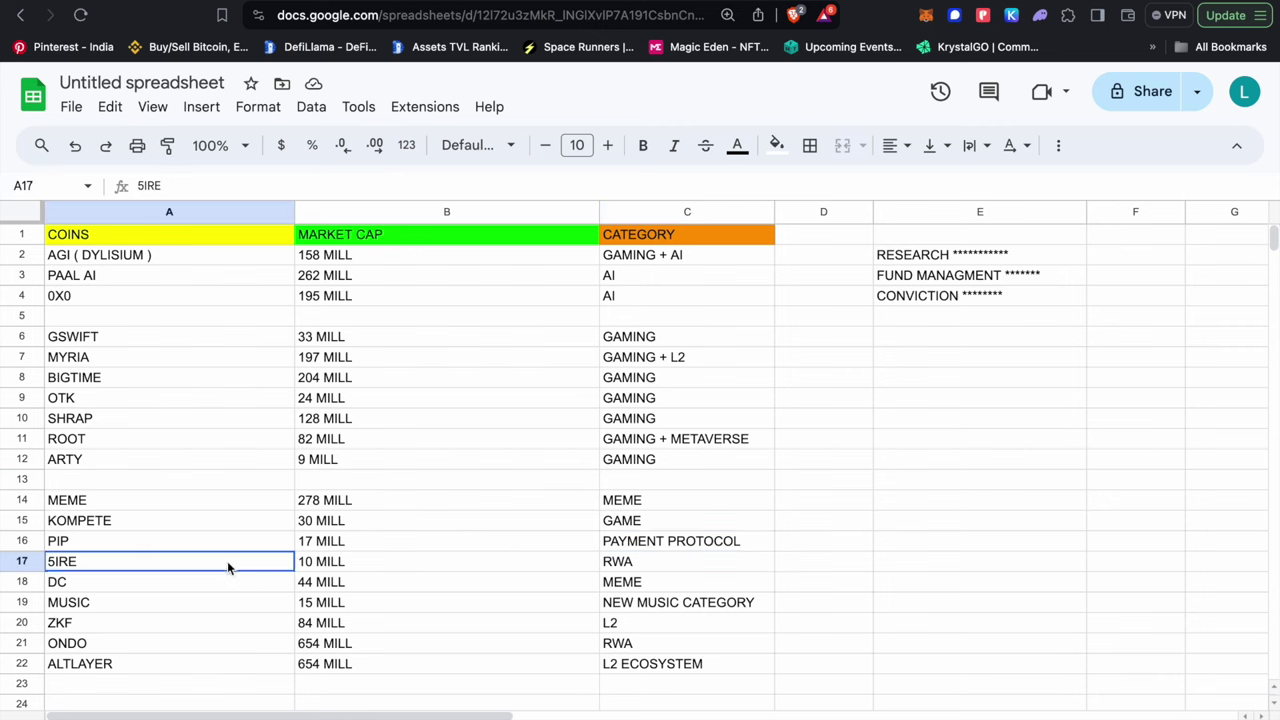
left_click(385, 563)
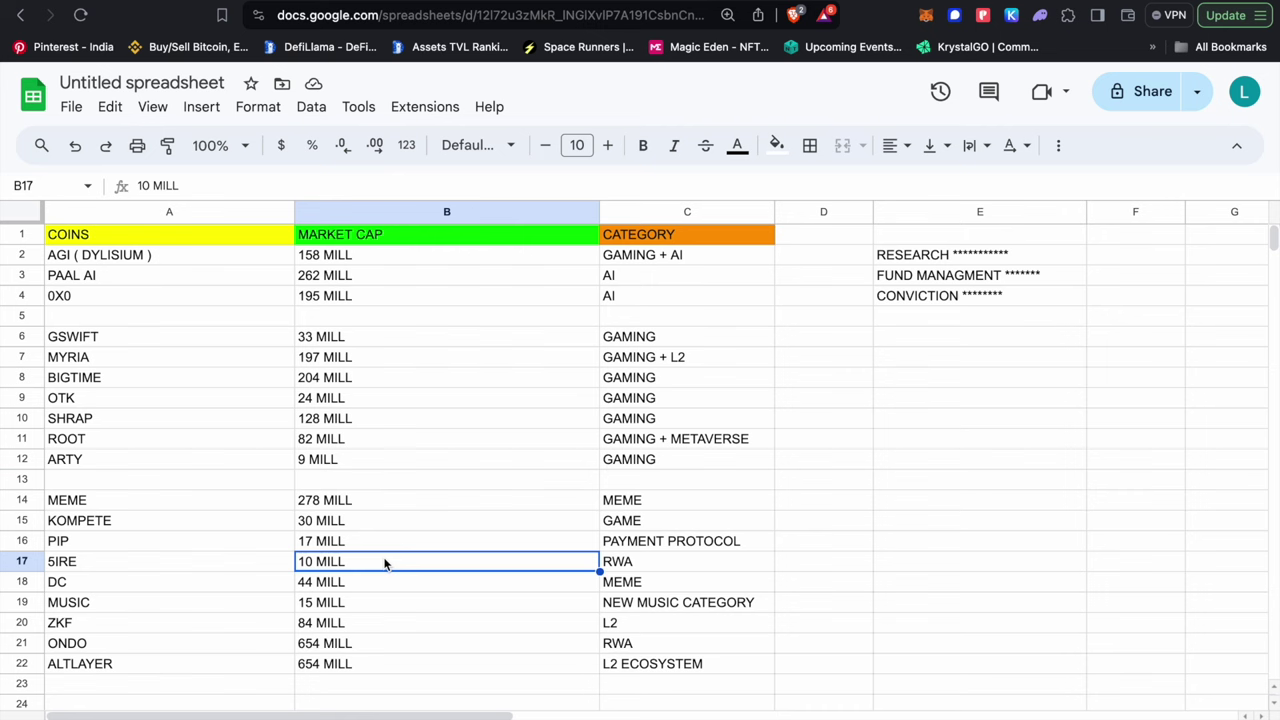
left_click(193, 588)
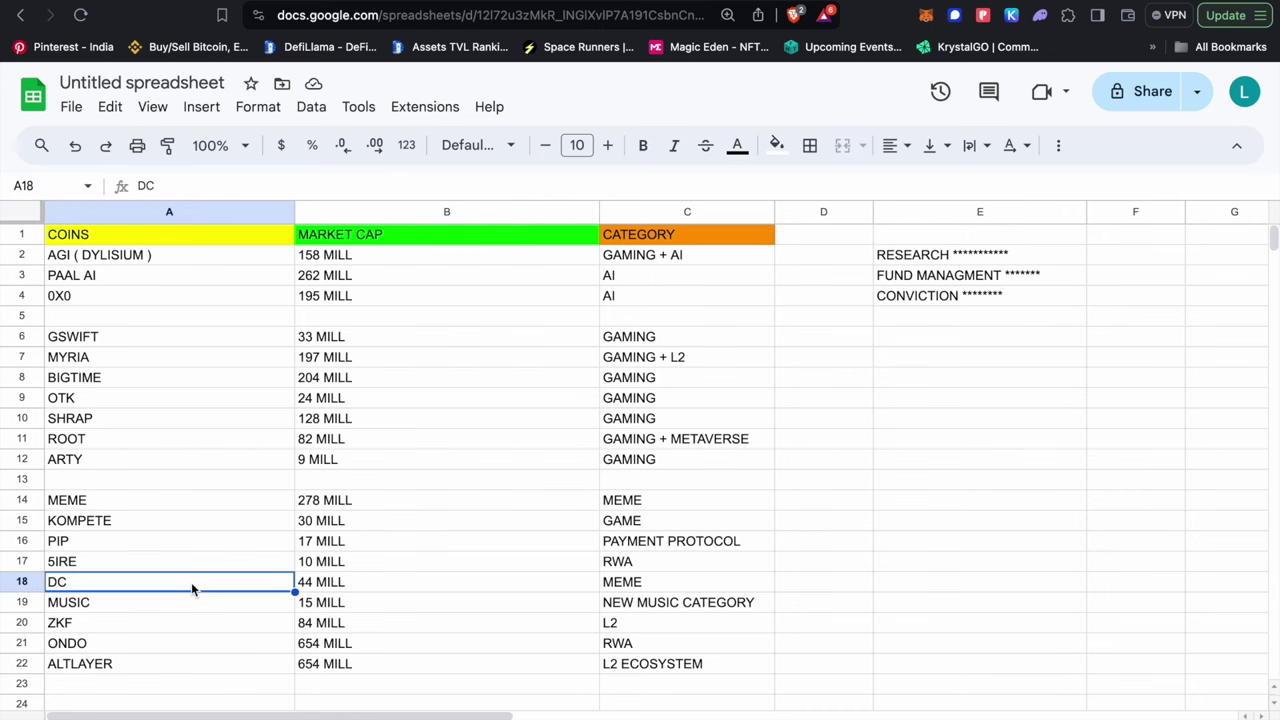
left_click(357, 587)
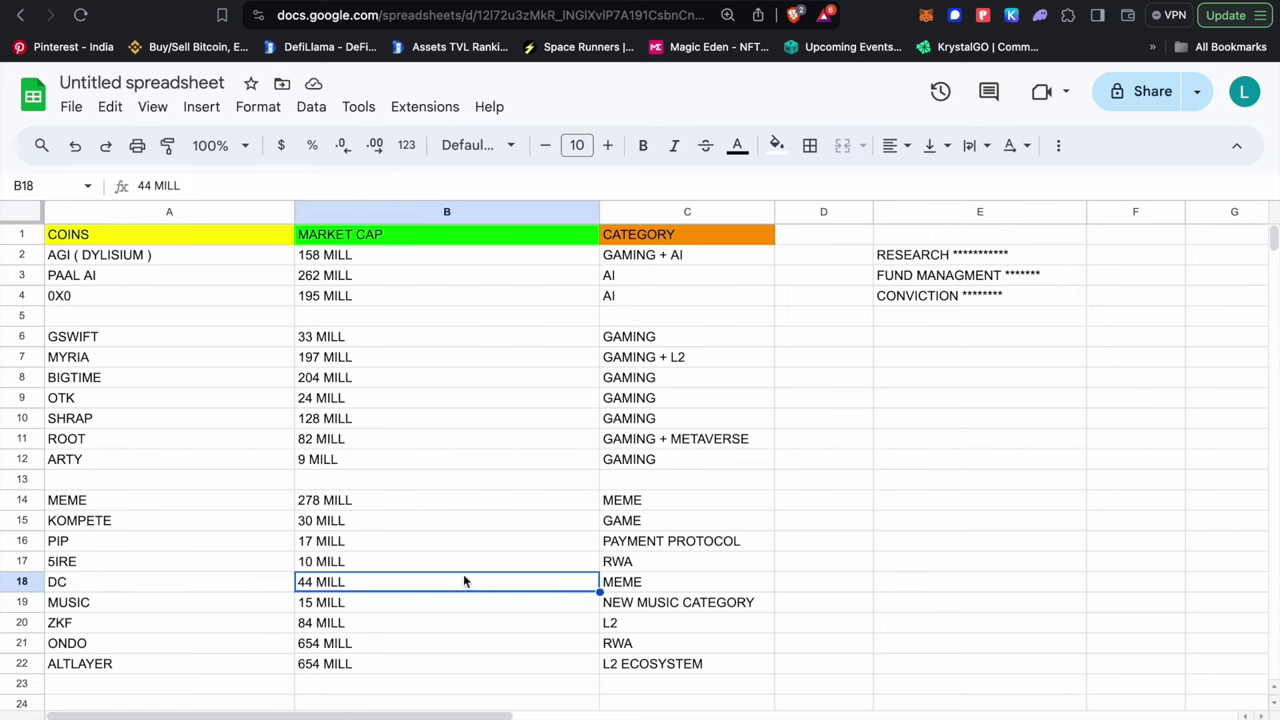
left_click(674, 583)
left_click(137, 617)
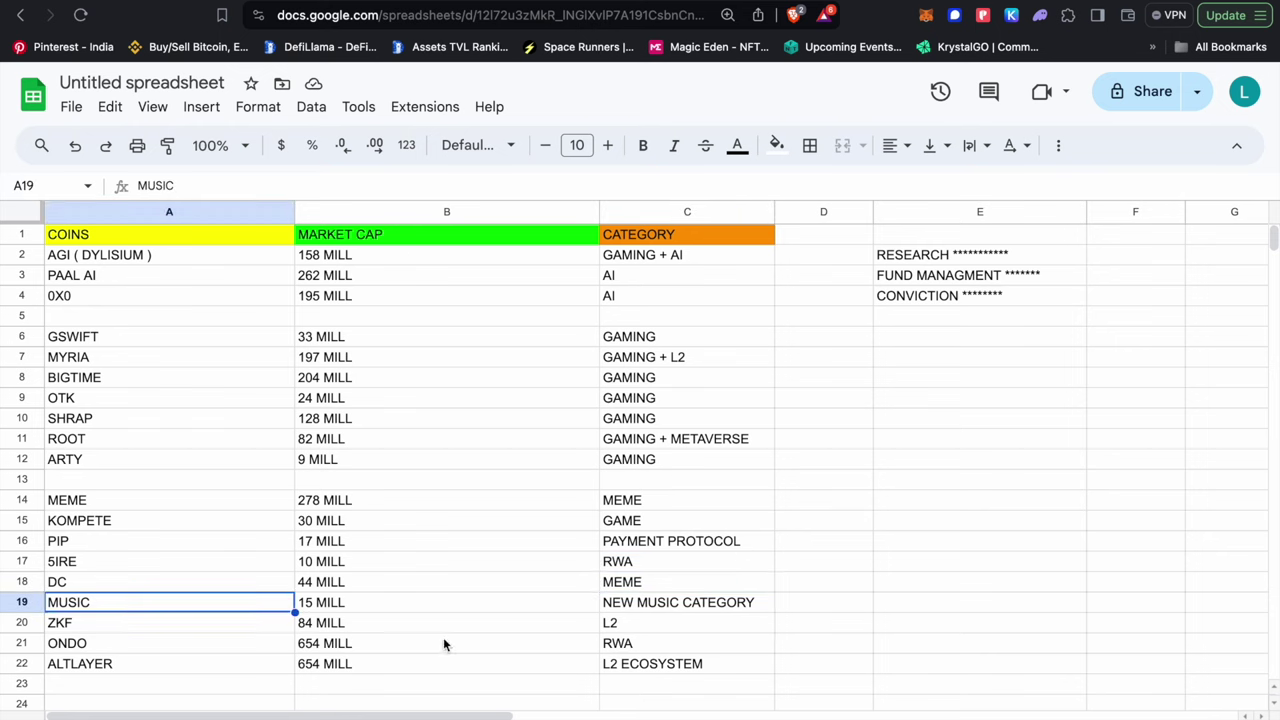
left_click(427, 605)
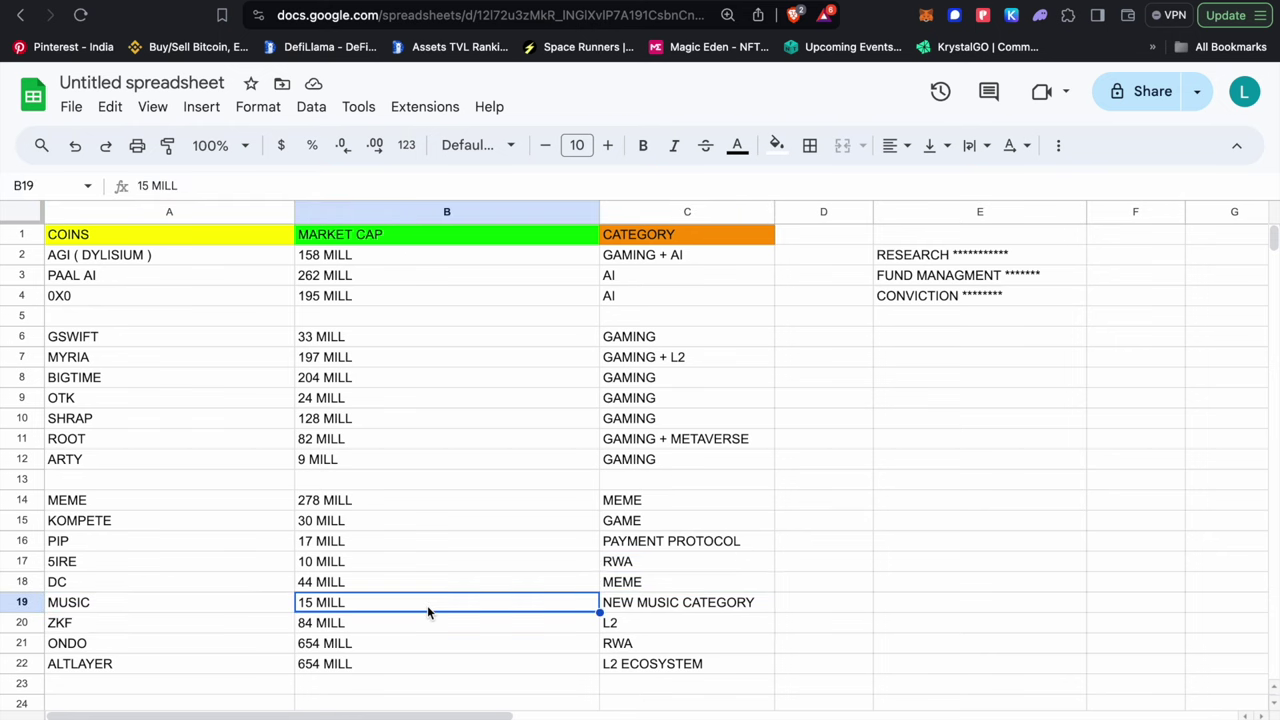
left_click(647, 604)
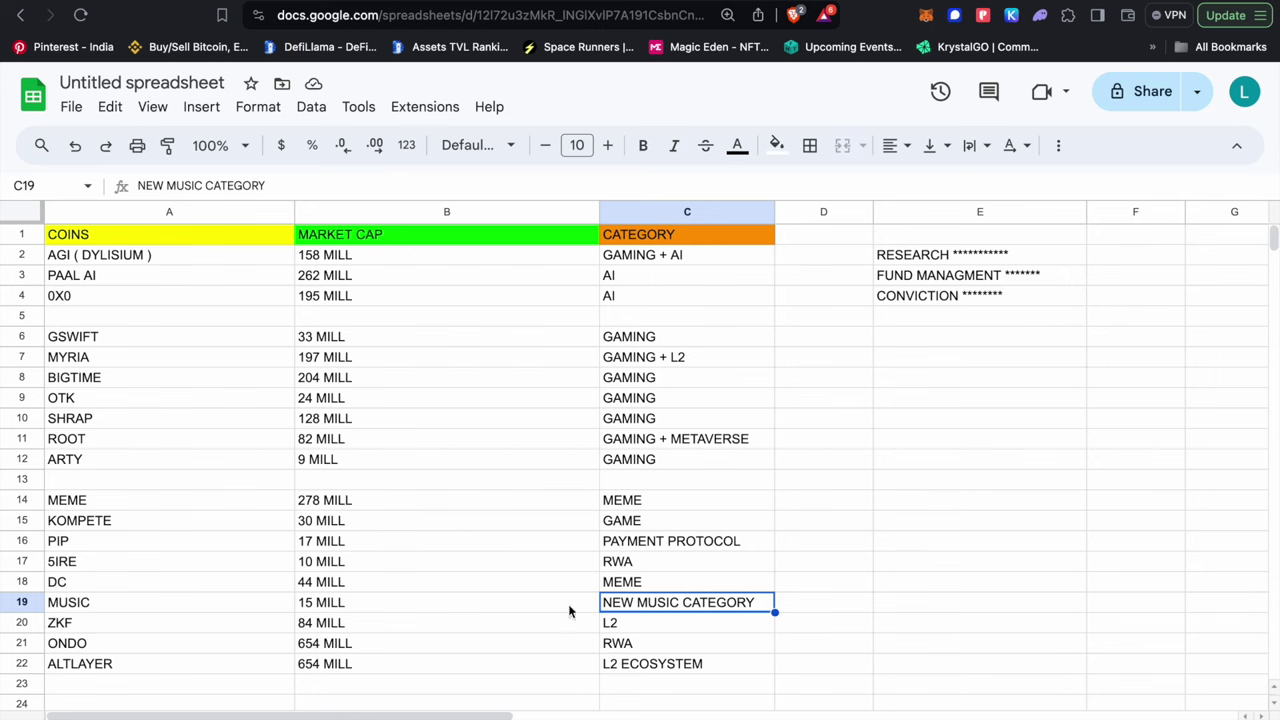
Step: Review the market caps of the last three coins in the list: ZKF, ONDO and ALTLAYER
left_click(184, 628)
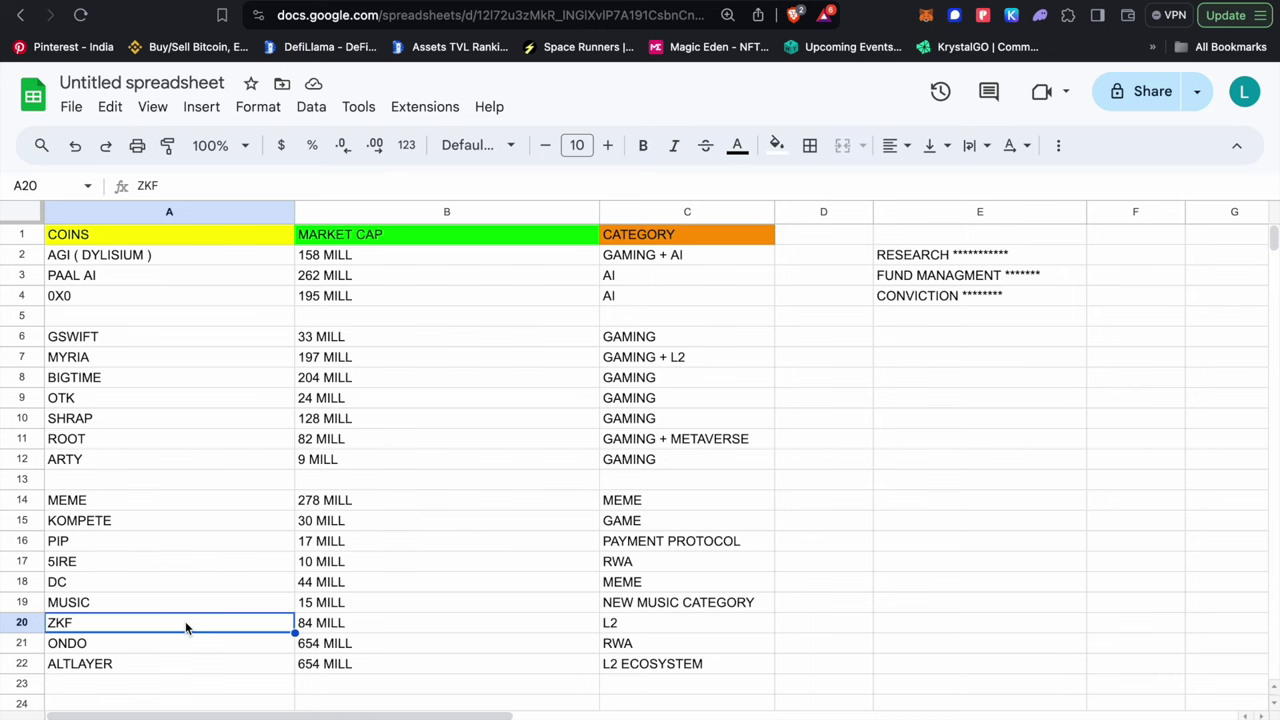
left_click(357, 626)
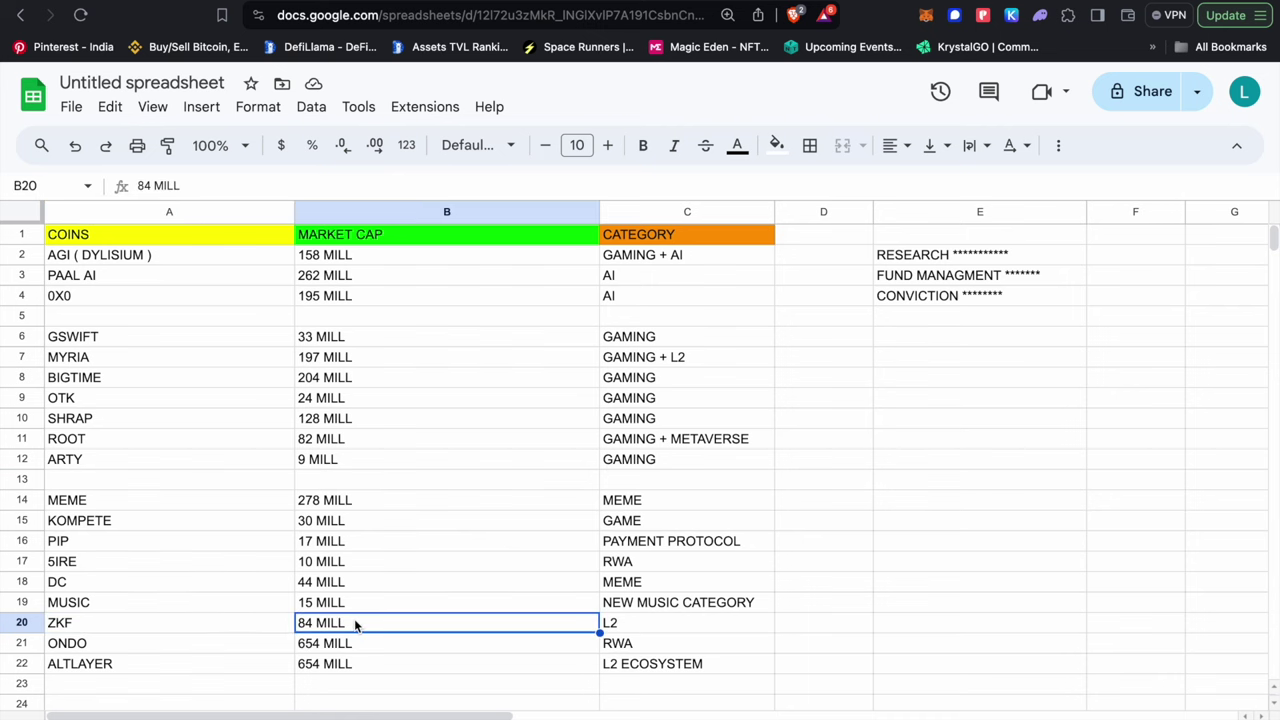
left_click(226, 644)
left_click(243, 656)
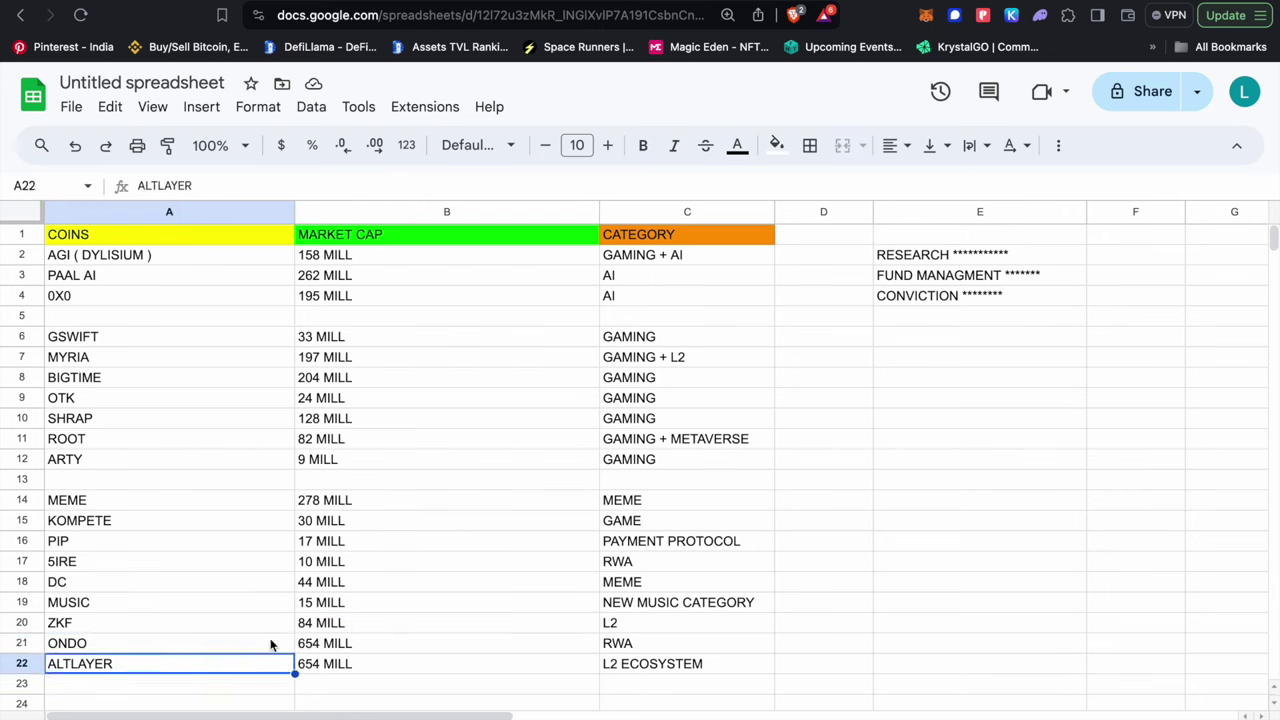
left_click(264, 637)
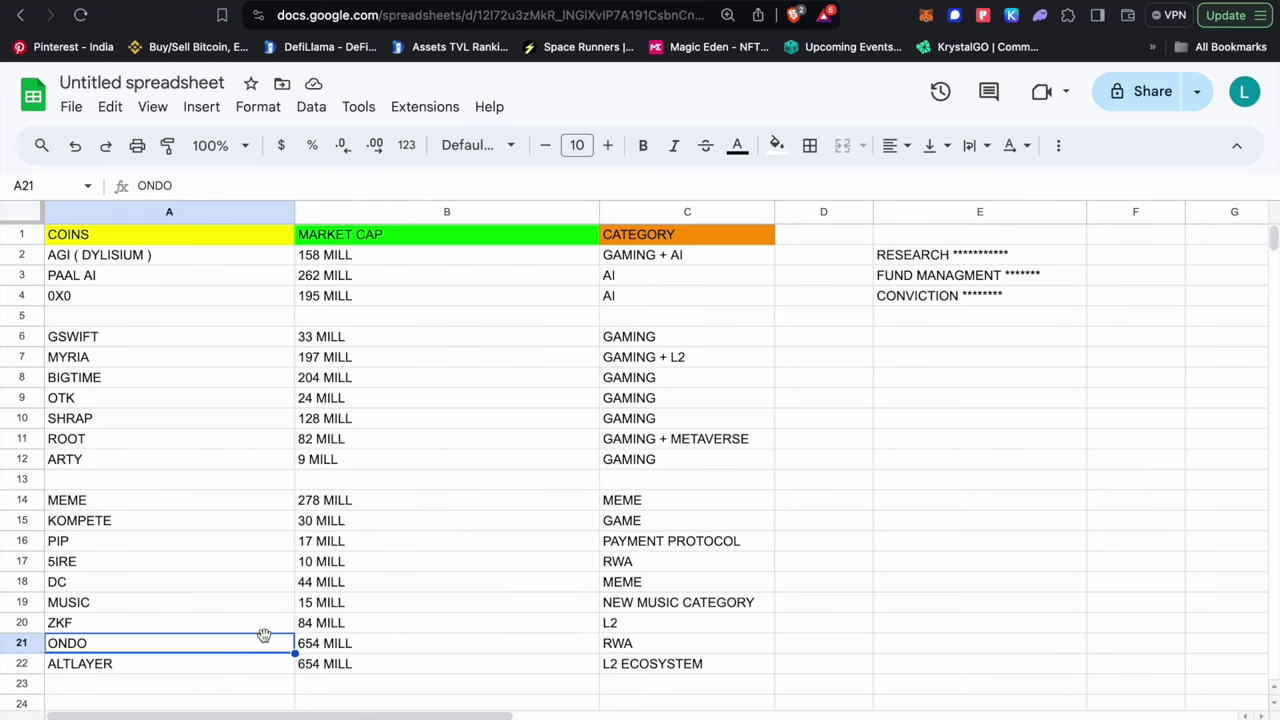
left_click(317, 646)
left_click(320, 666)
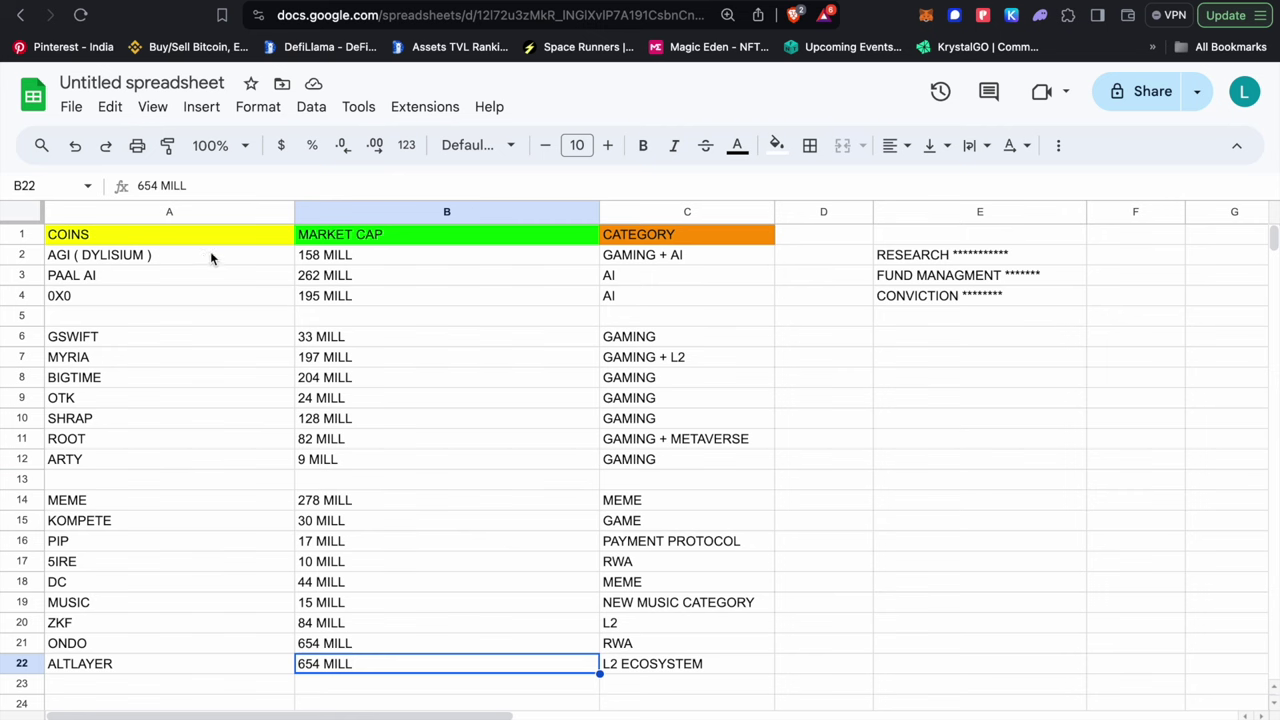
Step: Return to the first group of the list and revisit the AI coins PAAL AI and 0X0
left_click(220, 277)
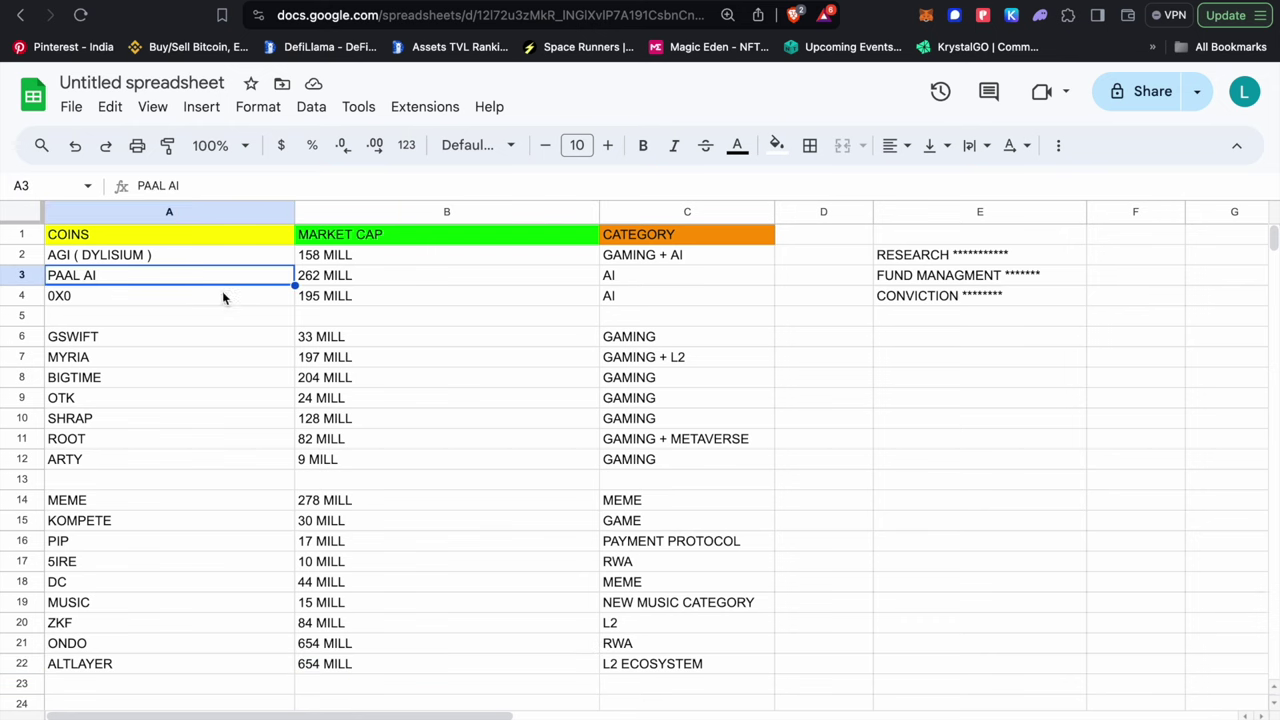
left_click(224, 298)
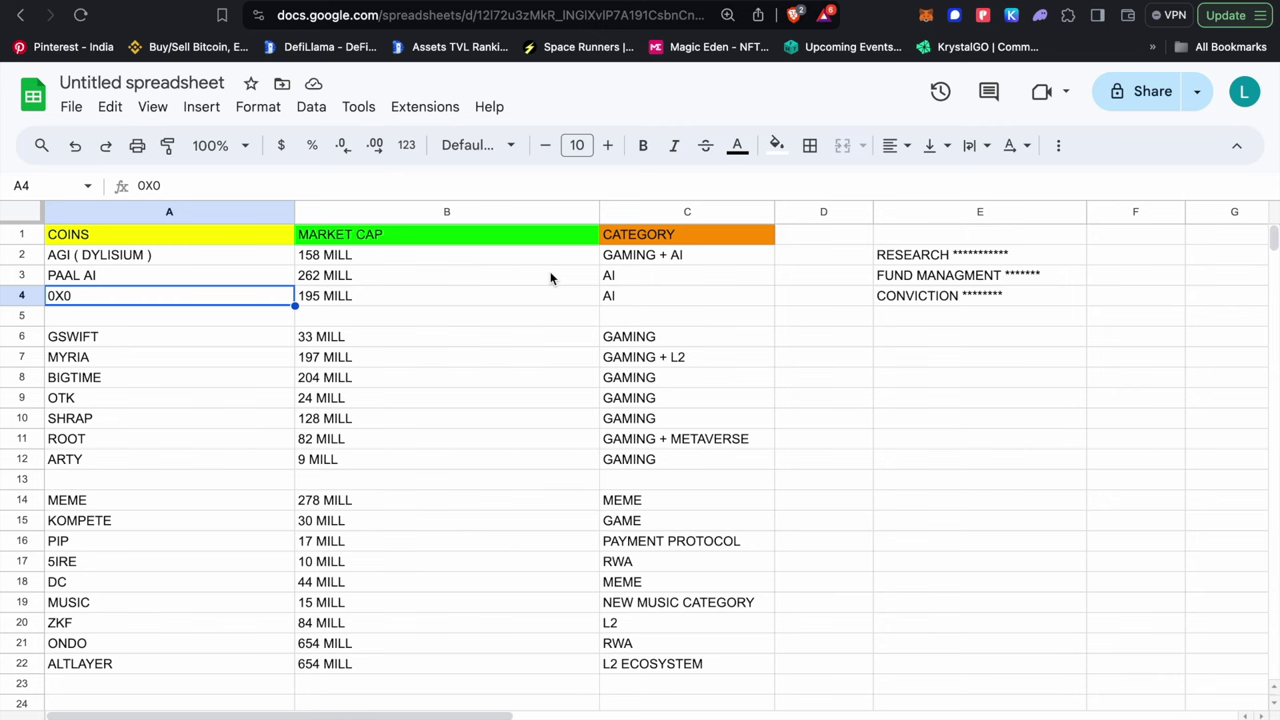
left_click(446, 318)
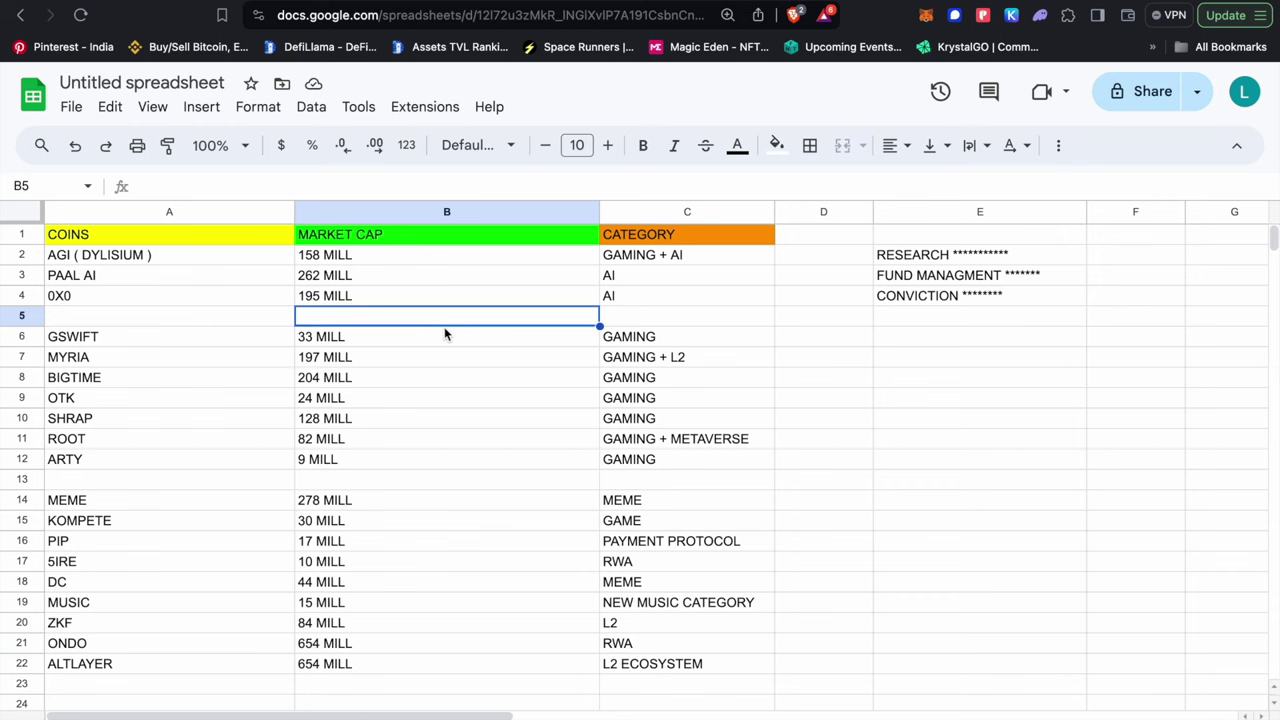
Step: Revisit the gaming coins from MYRIA to SHRAP, comparing the market caps of MYRIA, BIGTIME and OTK
left_click(432, 349)
left_click(431, 362)
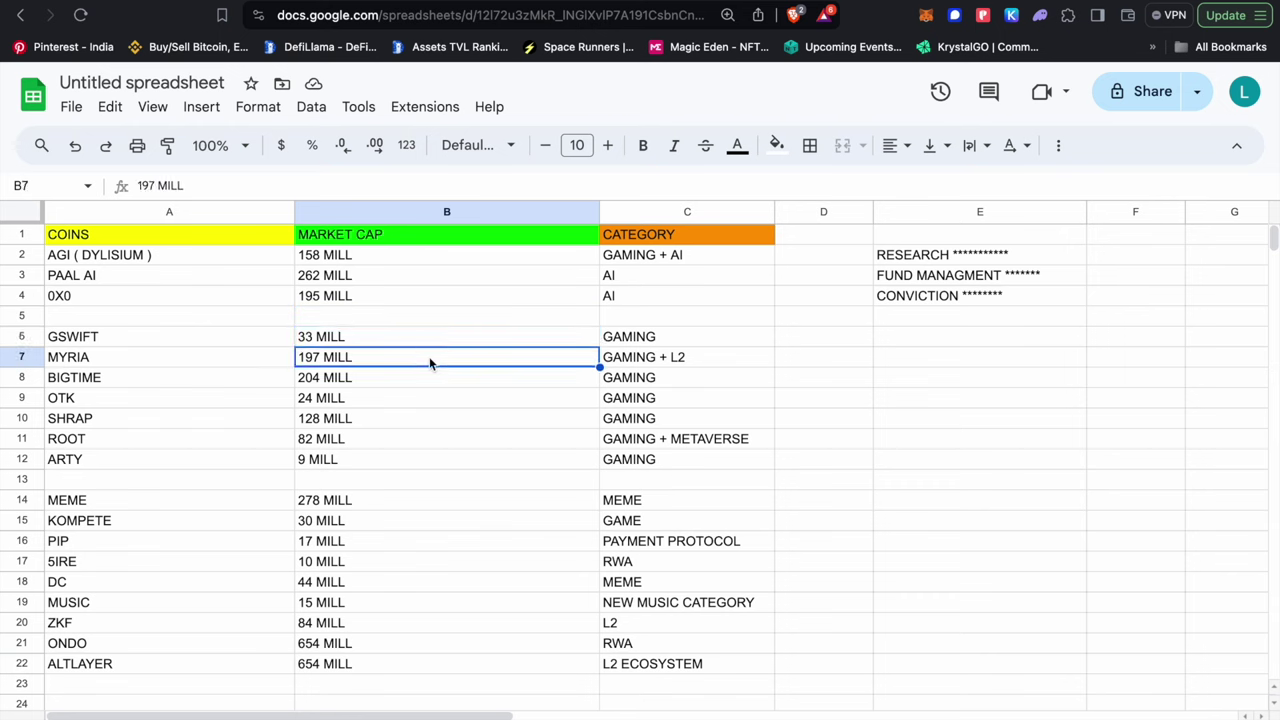
left_click(428, 381)
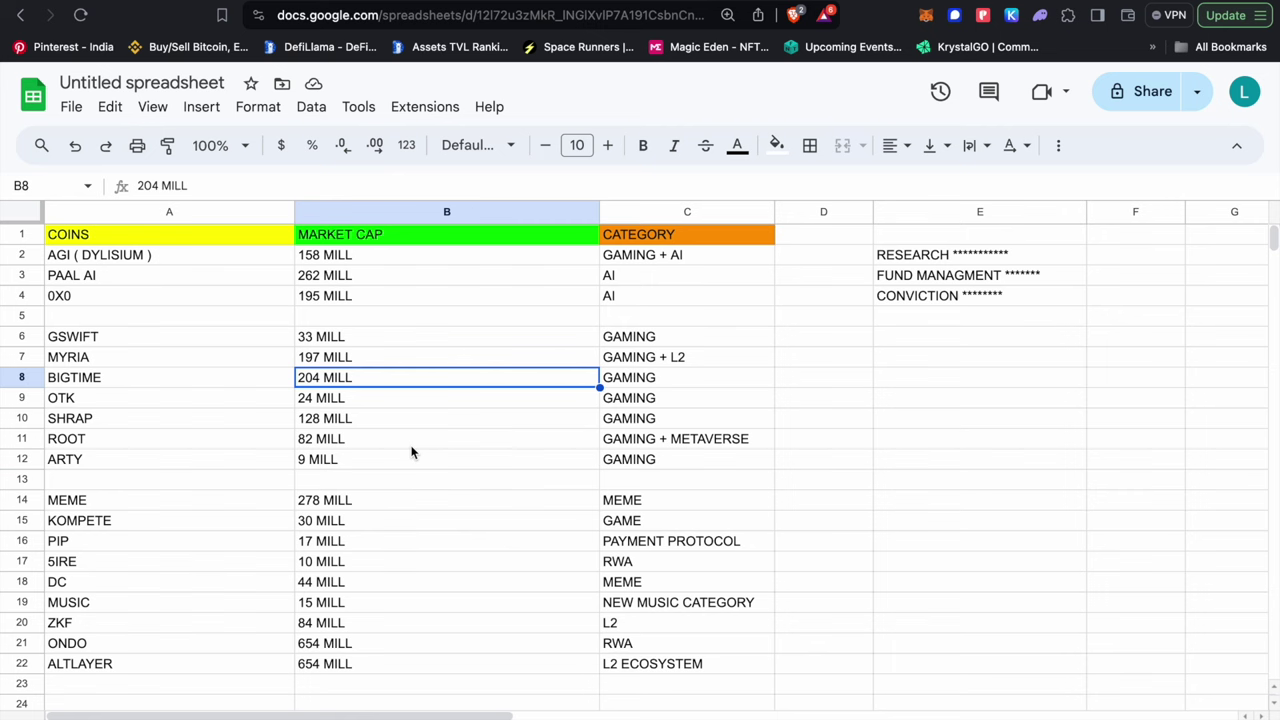
left_click(418, 410)
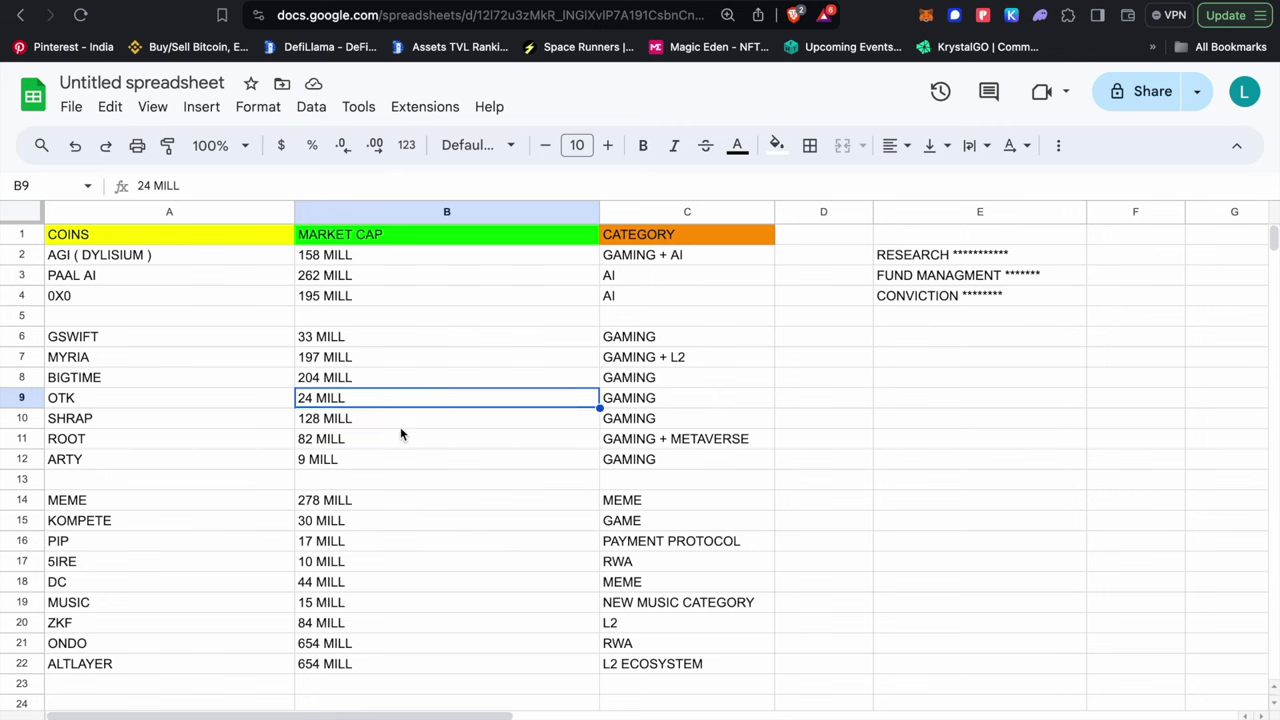
left_click(247, 387)
left_click(237, 400)
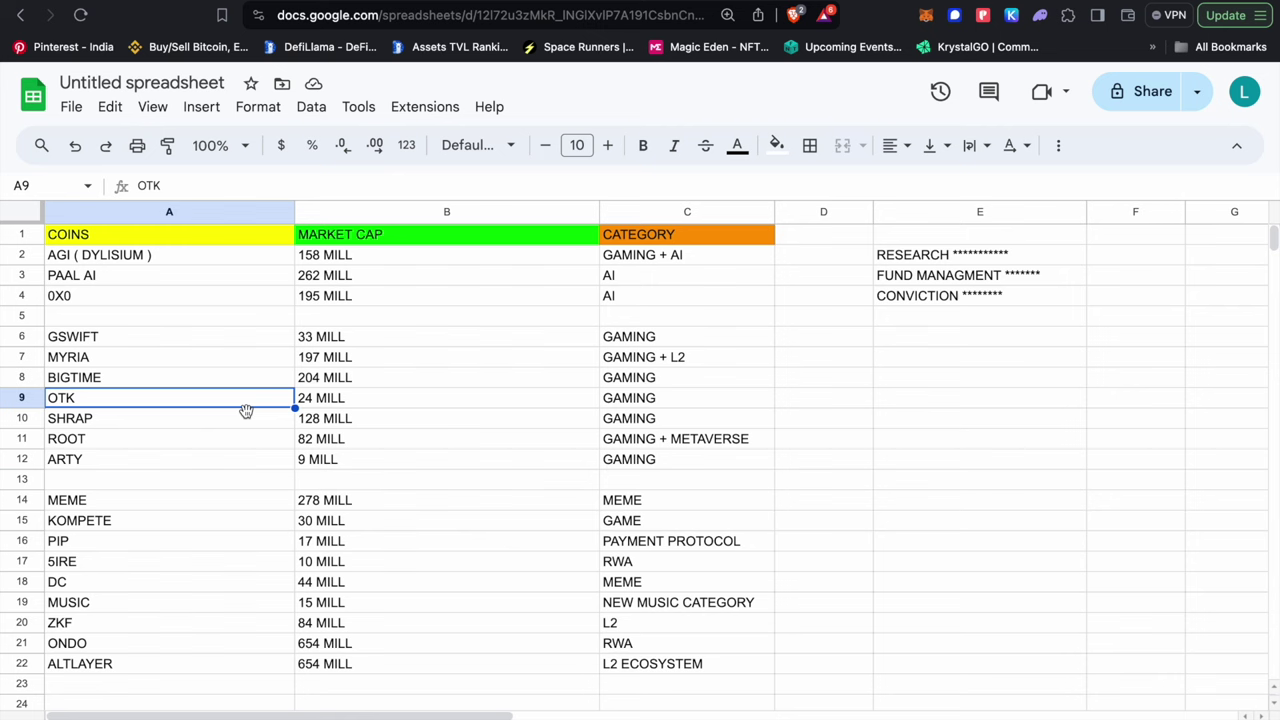
left_click(248, 421)
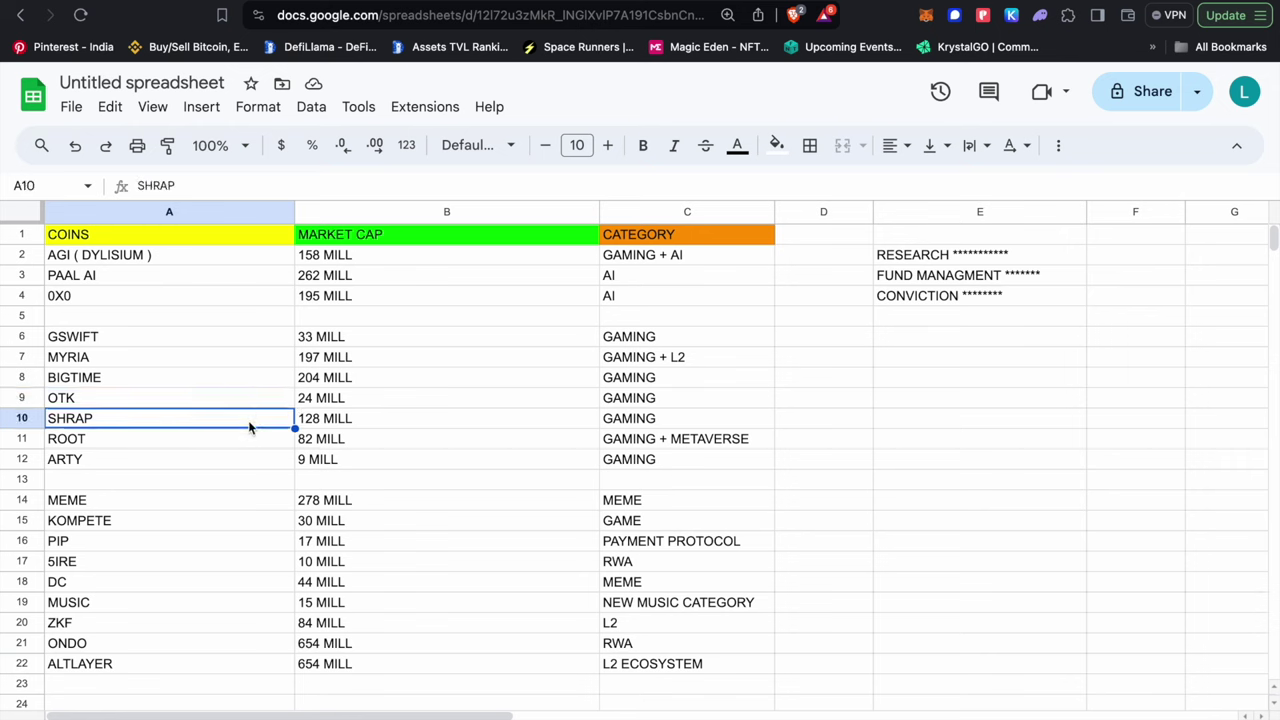